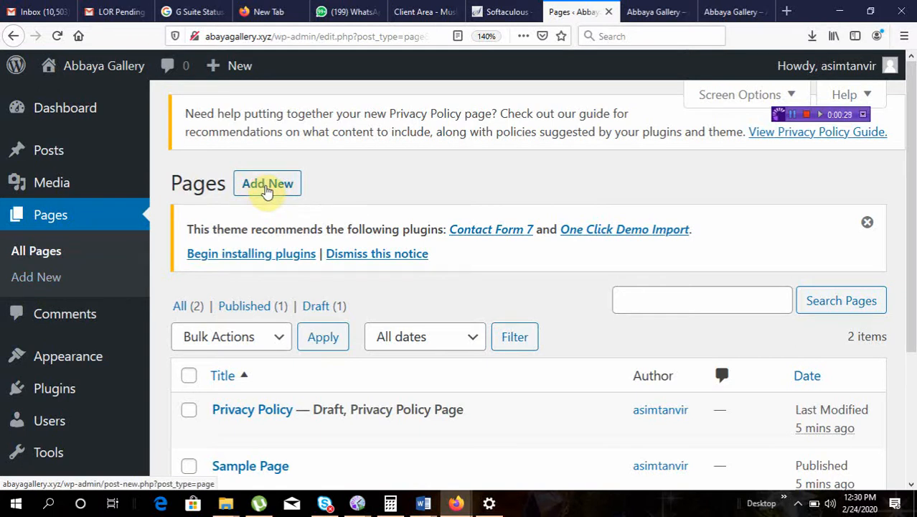
Create a new page and dismiss the block editor's introductory tips
click(267, 186)
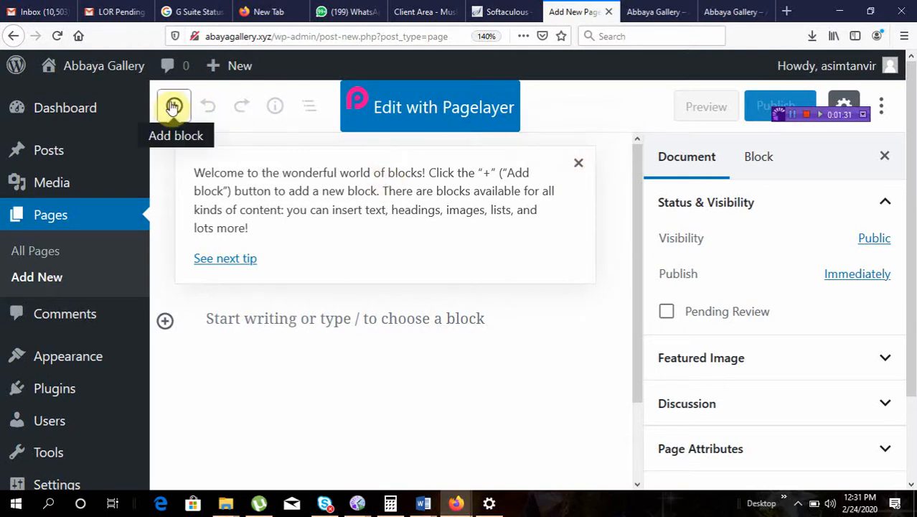
click(232, 260)
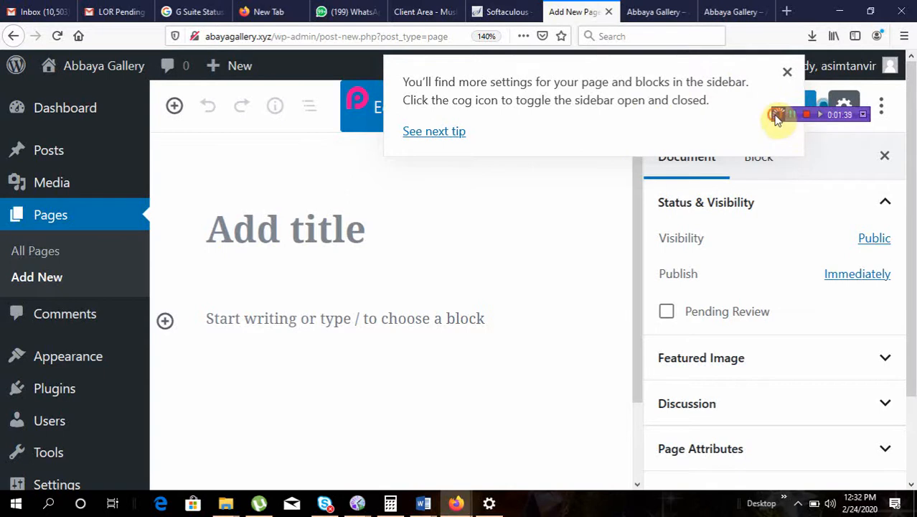
drag(779, 119, 783, 221)
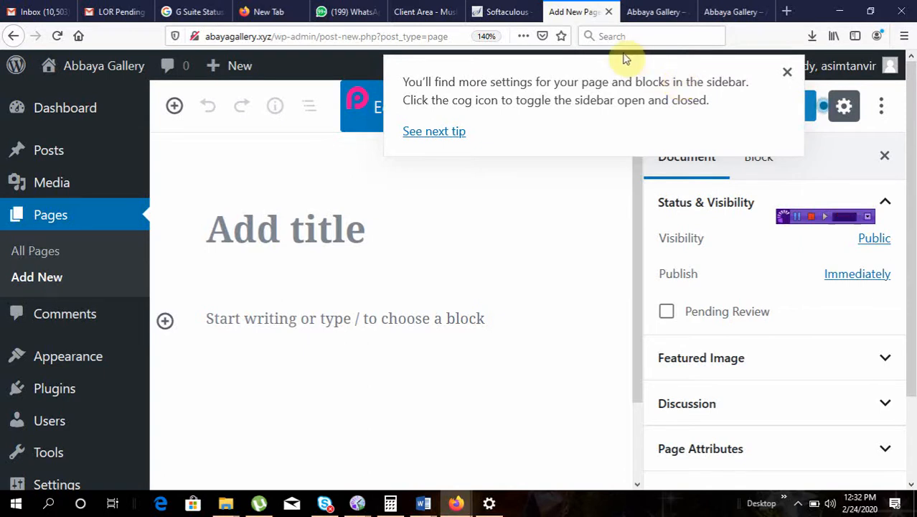
click(788, 76)
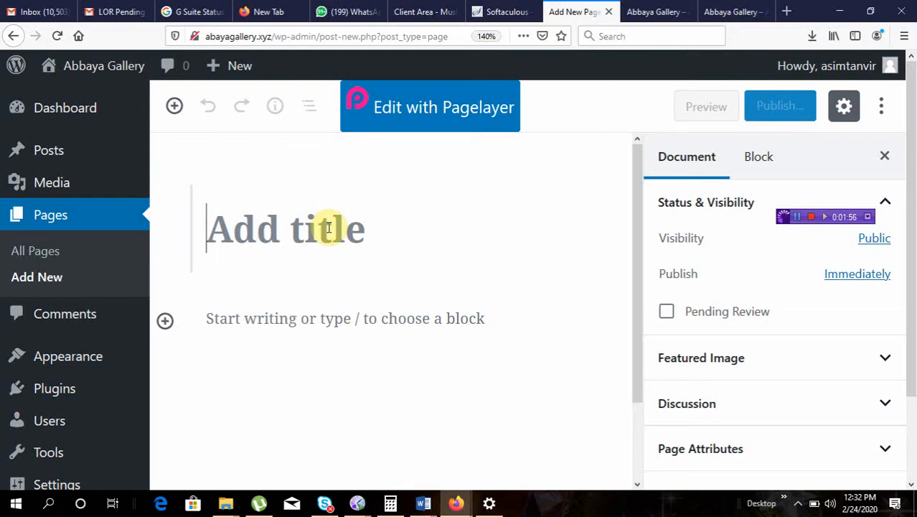
Title the new page "Abbayas Collection"
text(A)
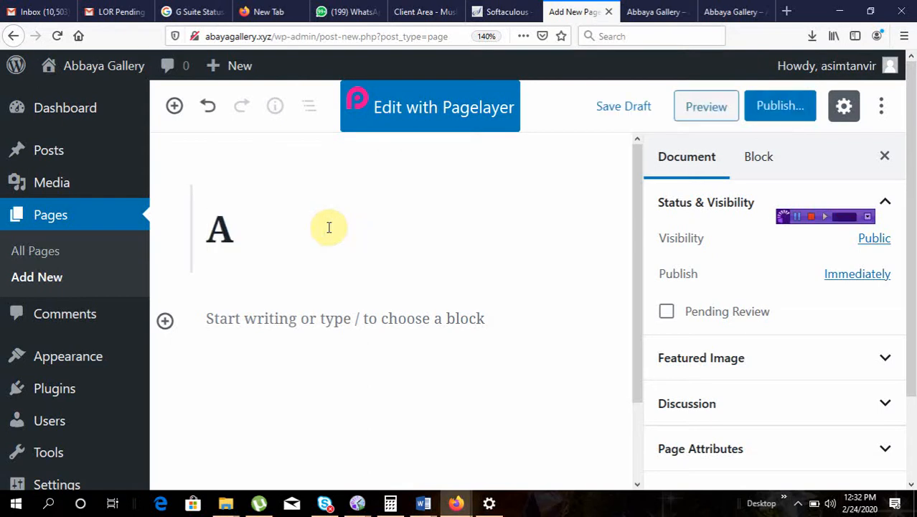
text(bbay)
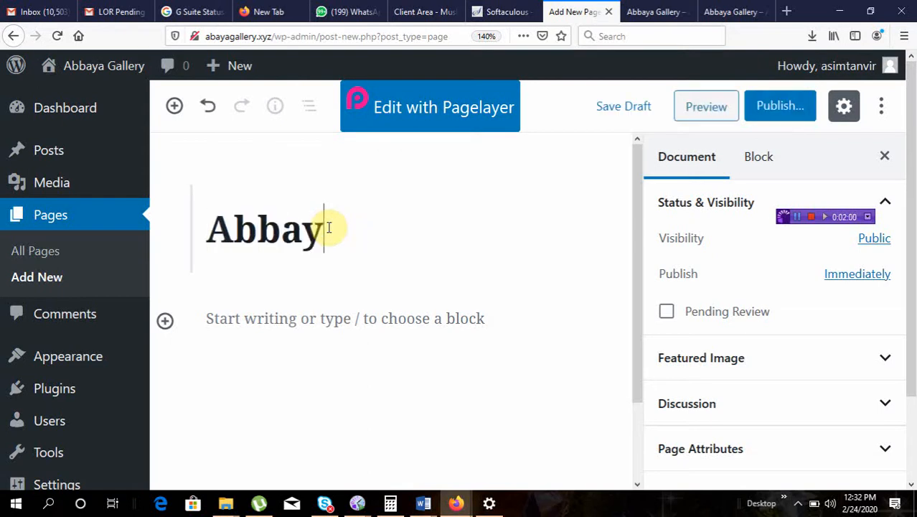
text(as)
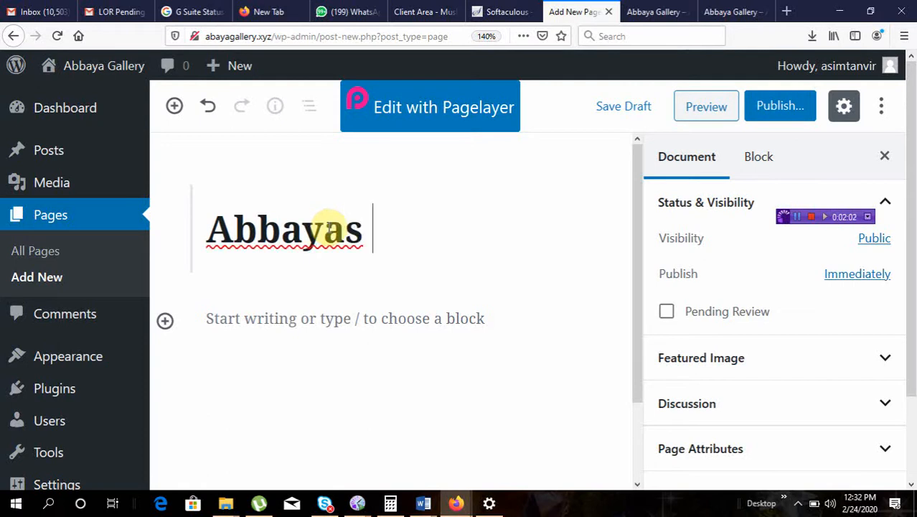
text( Co)
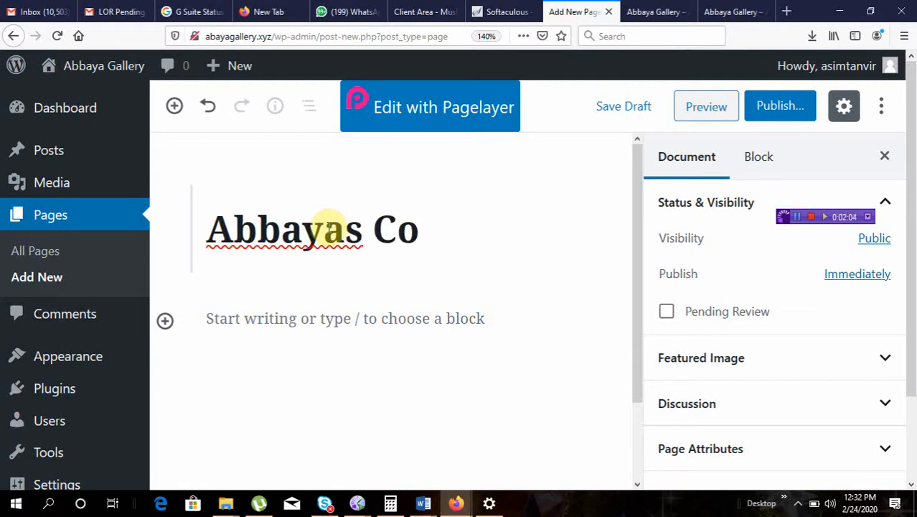
text(llection)
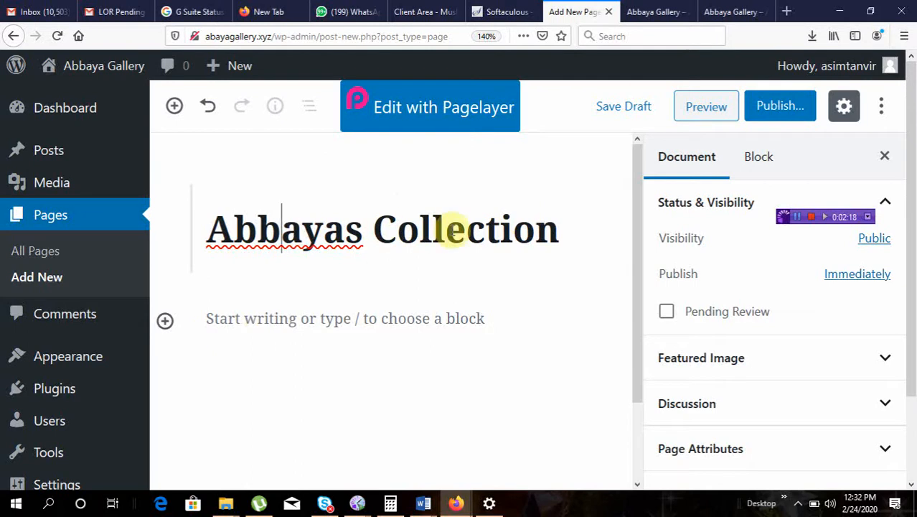
Write the paragraph "This page is specially dedicated for abbayas" below the page title
click(274, 318)
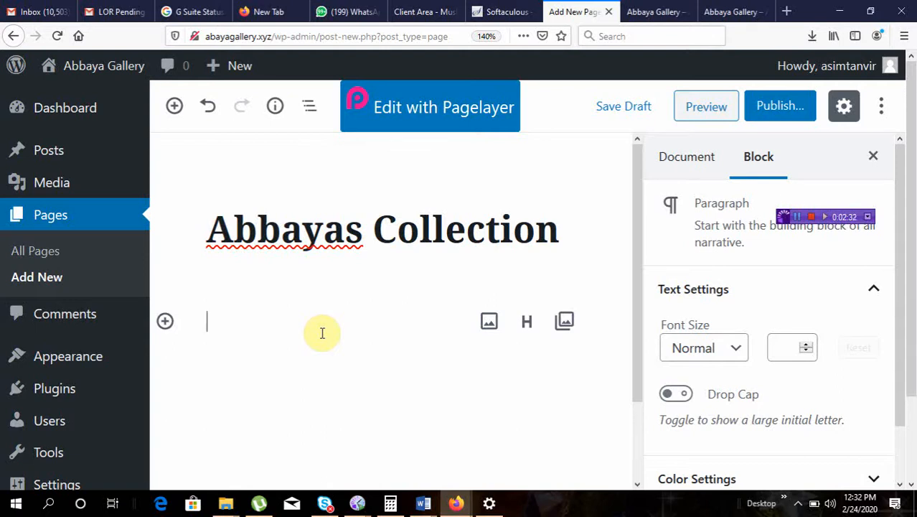
text(This pa)
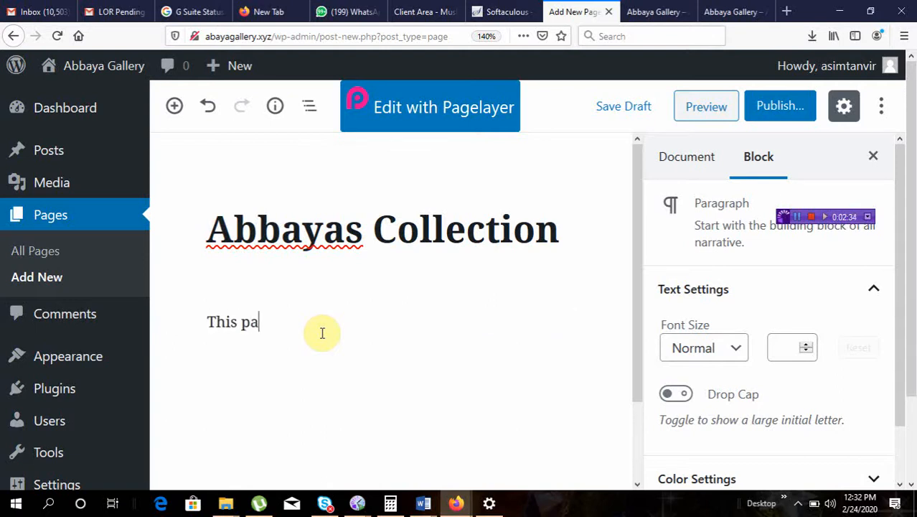
text(ge is speciall)
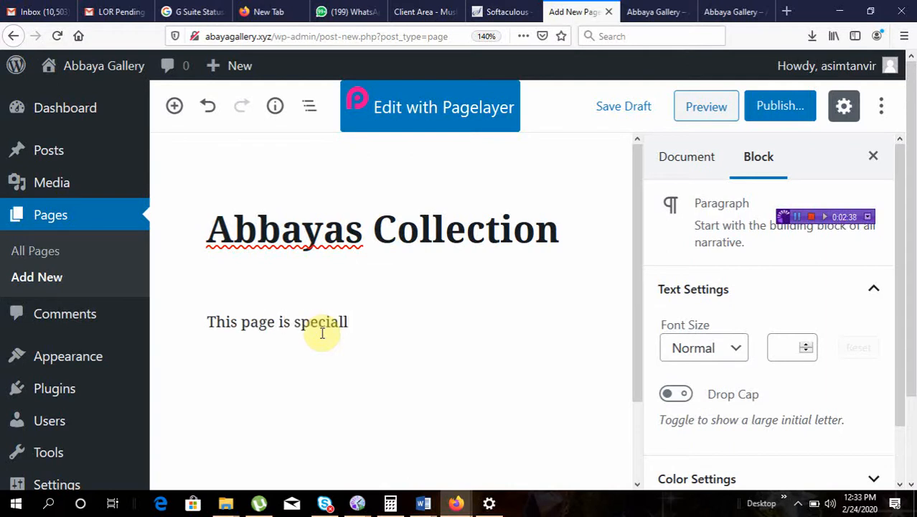
text(y dedicated)
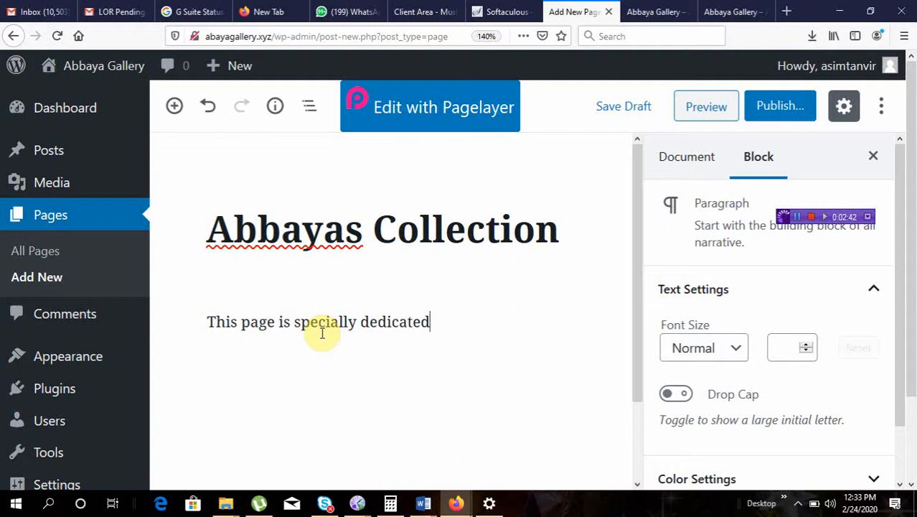
text( for abbayas)
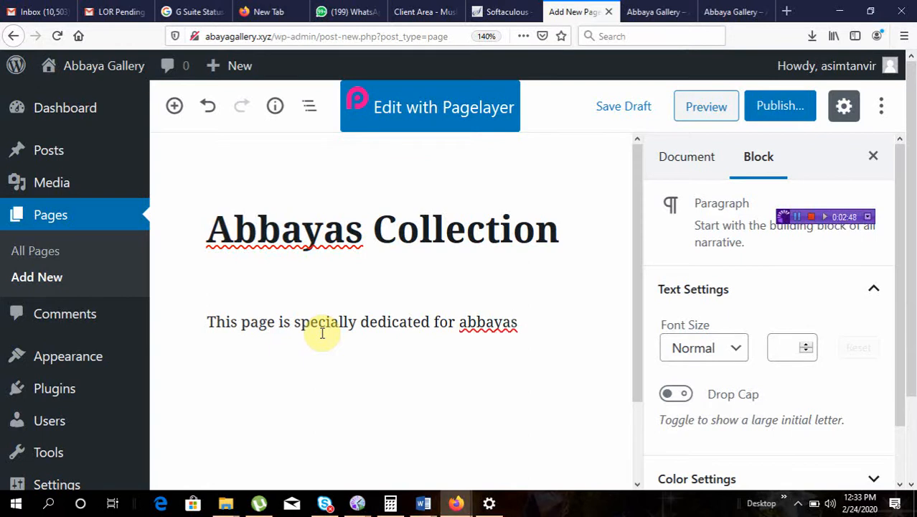
Capitalize the paragraph's last word as "Abbayas" and format it bold and italic
click(467, 323)
key(BackSpace)
text(A)
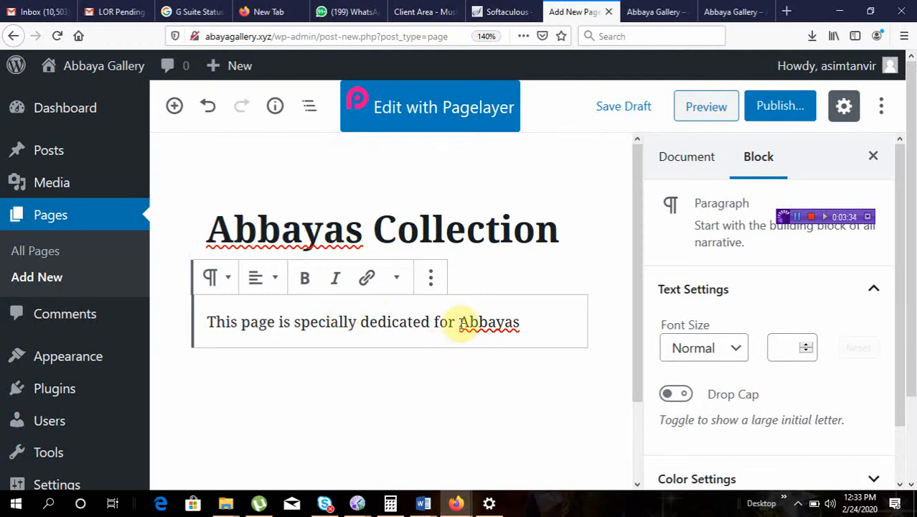
drag(461, 323, 528, 326)
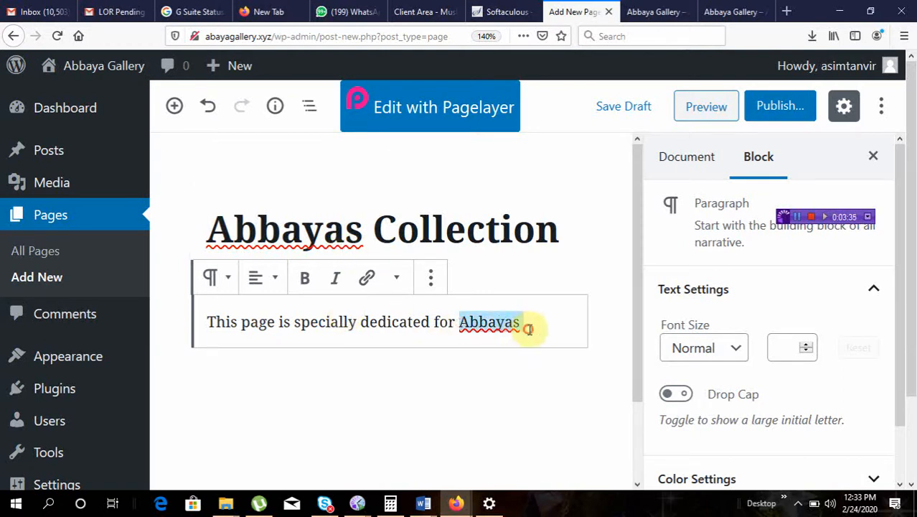
click(305, 280)
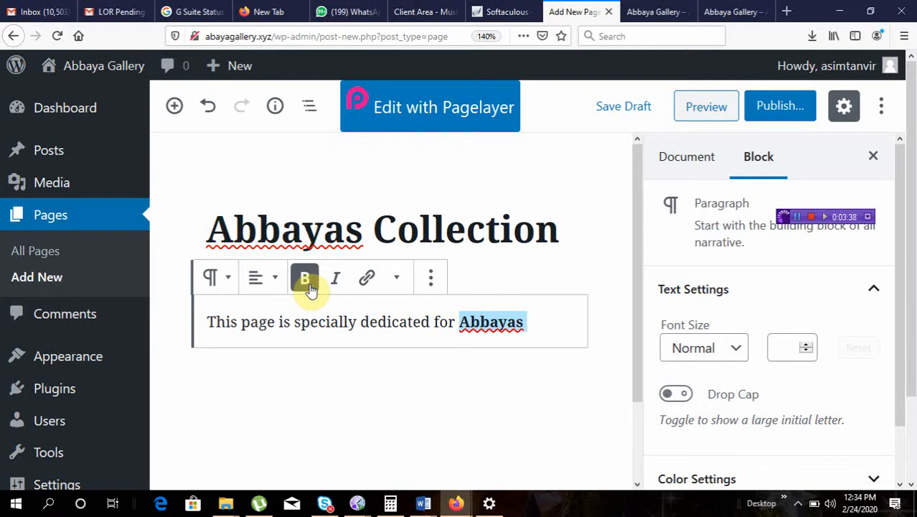
click(335, 280)
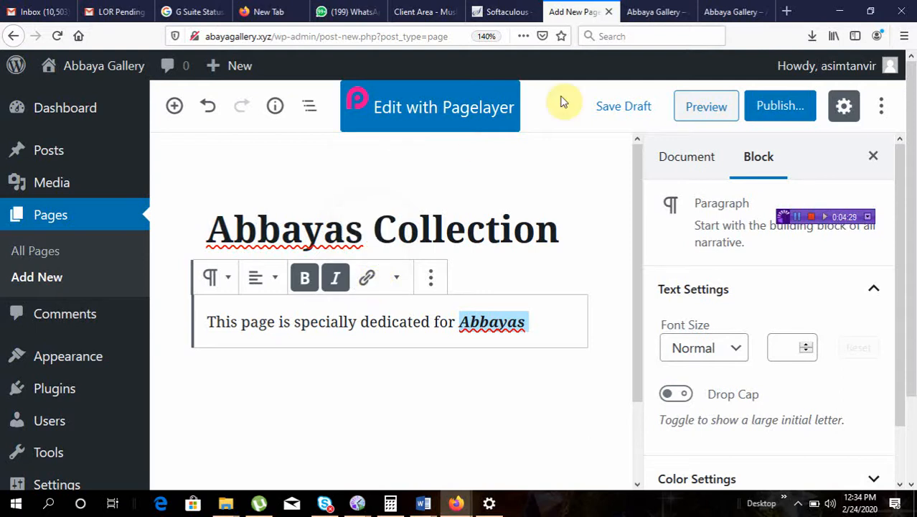
Search Google for "abayas collection" in a new browser tab
click(788, 11)
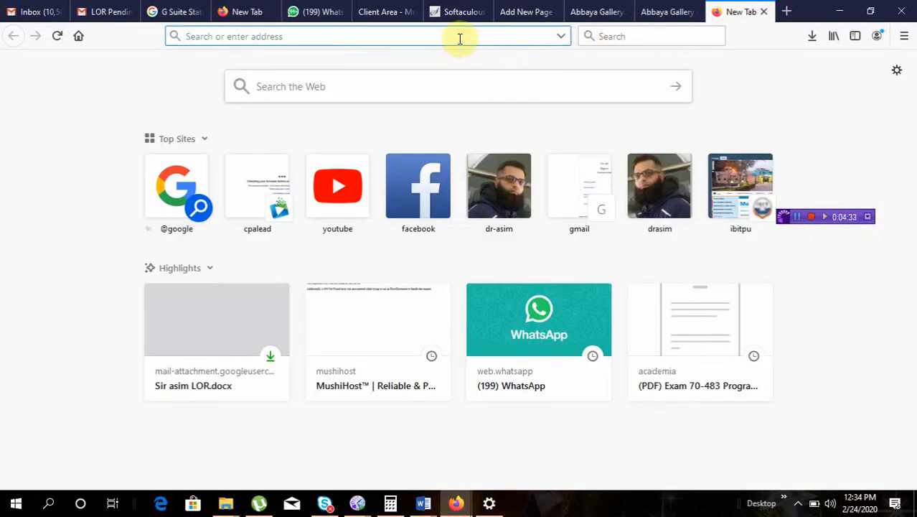
text(goo)
key(Return)
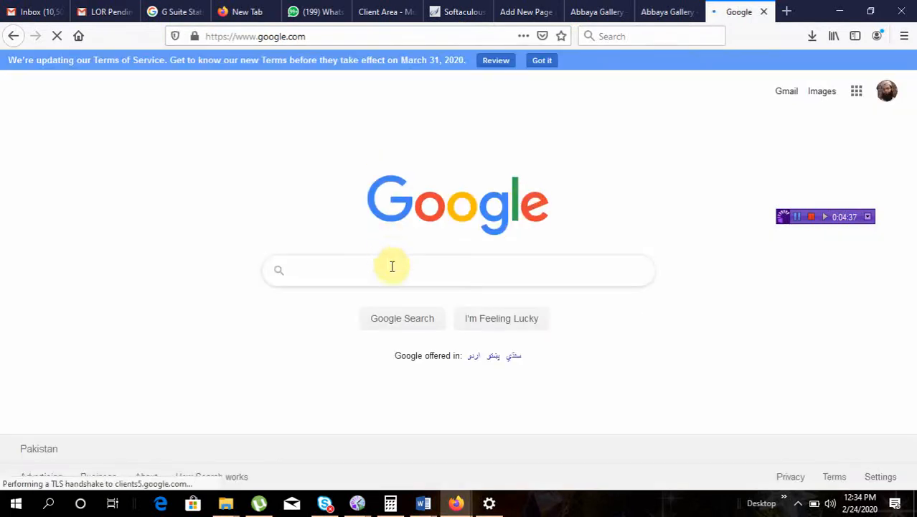
click(394, 273)
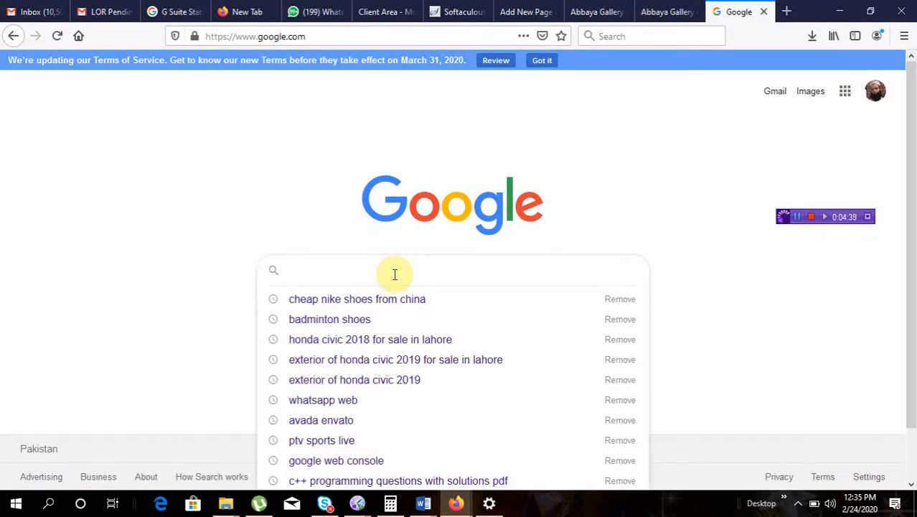
text(abbay)
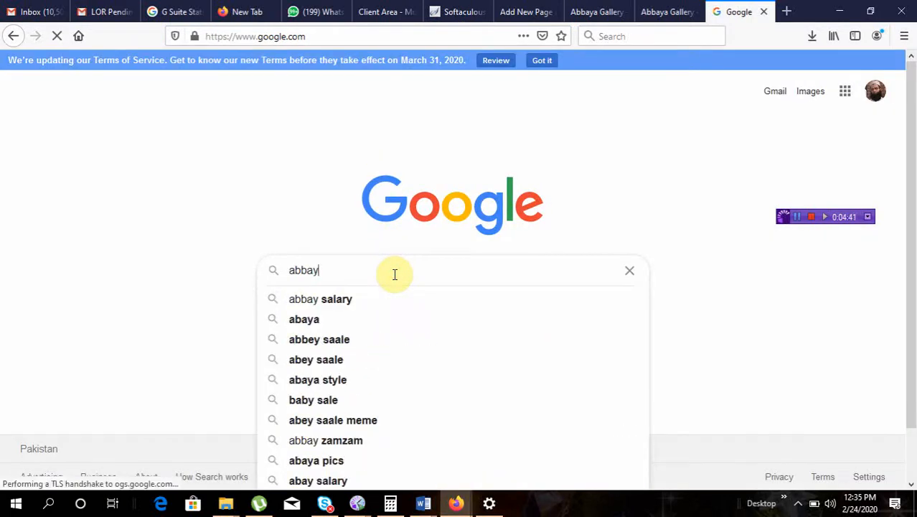
text(as)
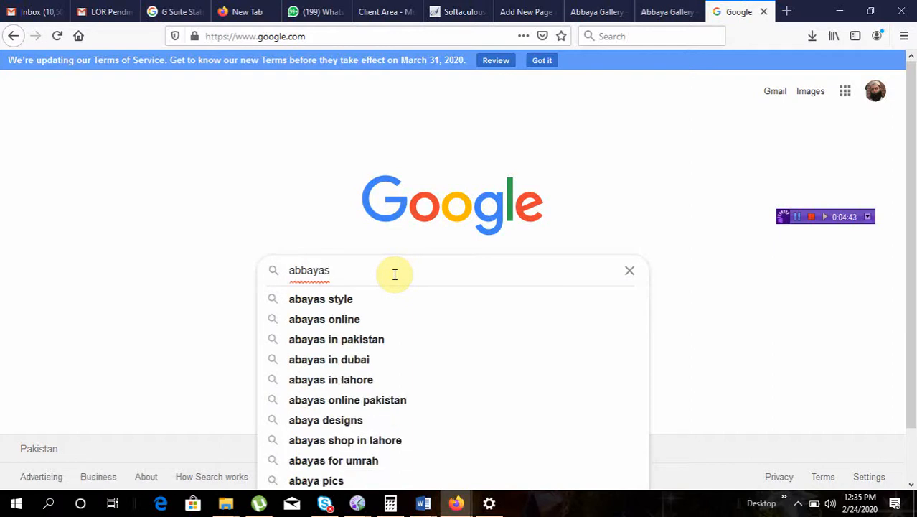
text( coll)
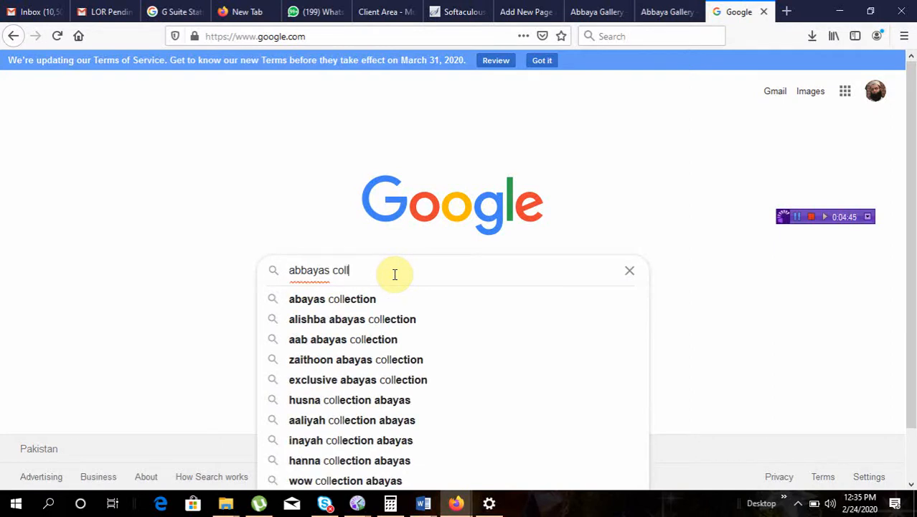
click(350, 301)
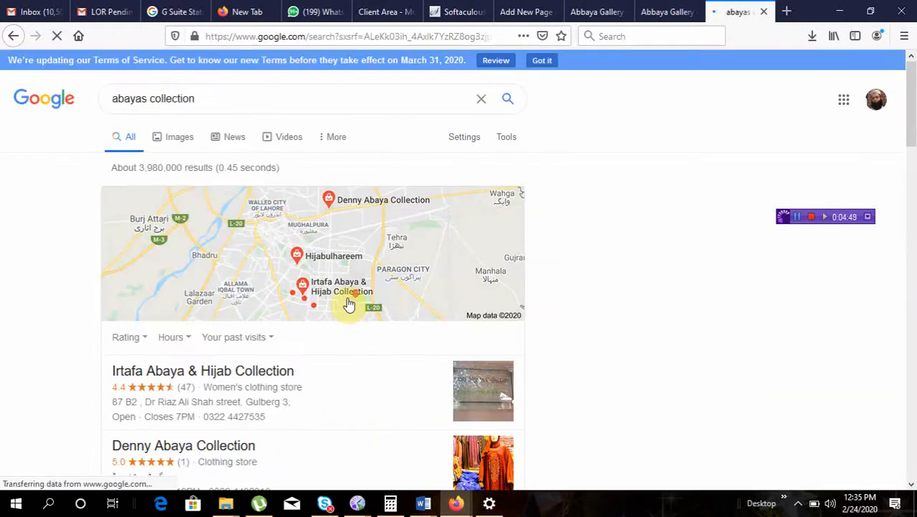
Open the sanaullastore.com Women Abaya Collection result and copy the page's web address
scroll(349, 304, down, 3)
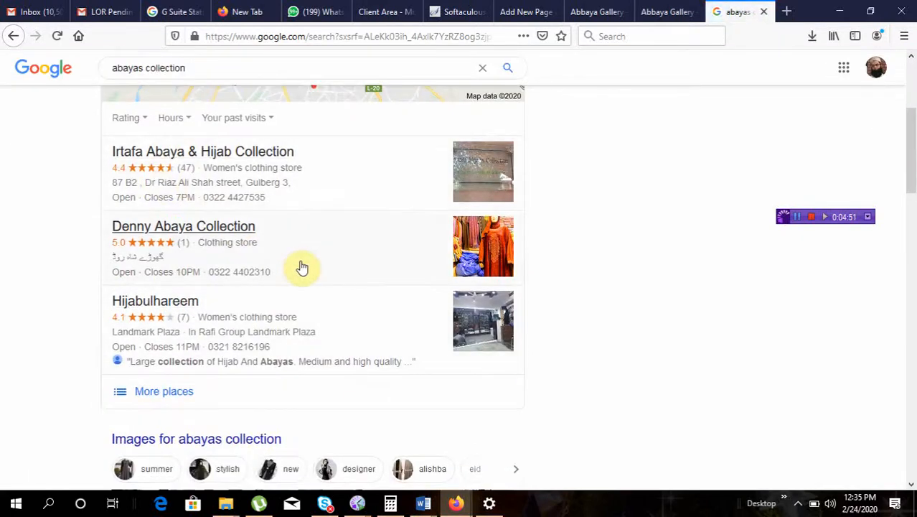
scroll(303, 264, down, 3)
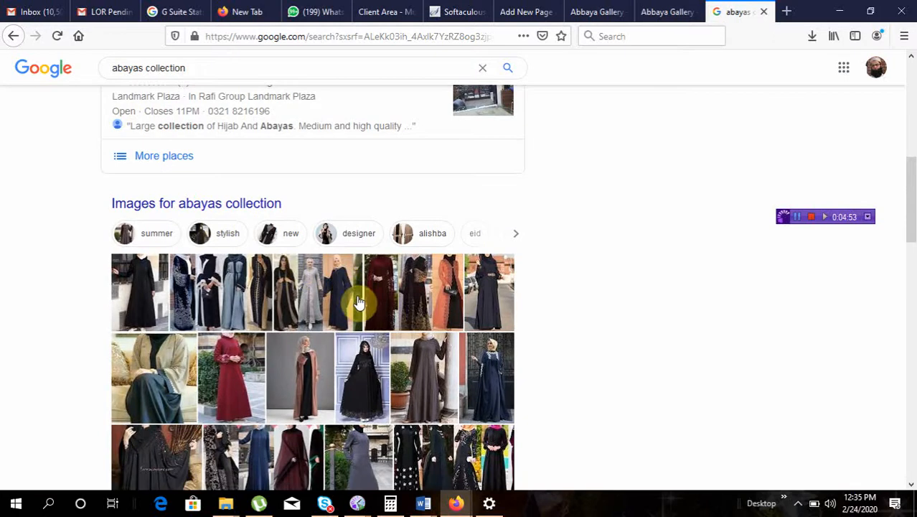
scroll(352, 287, down, 4)
scroll(359, 296, down, 1)
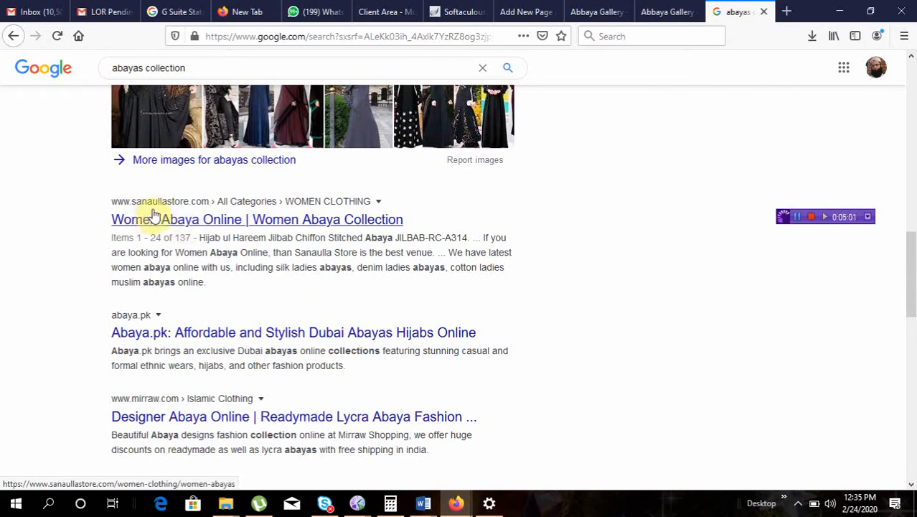
click(224, 220)
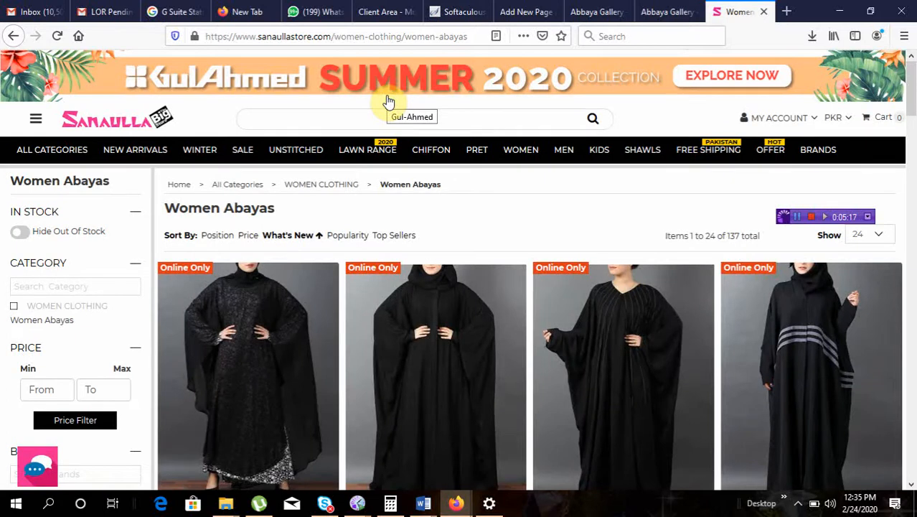
click(452, 35)
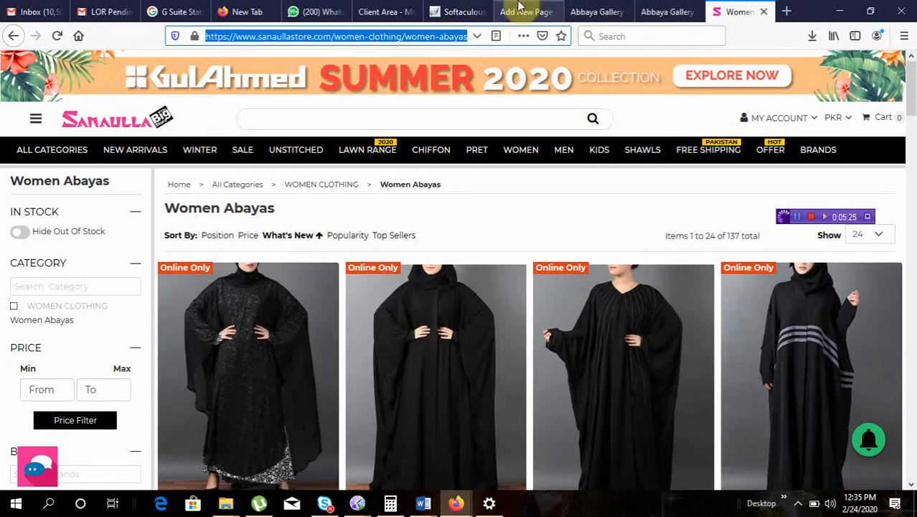
Back in the WordPress page editor, link the word "Abbayas" to the copied sanaullastore.com/women-clothing/women-abayas address
click(519, 16)
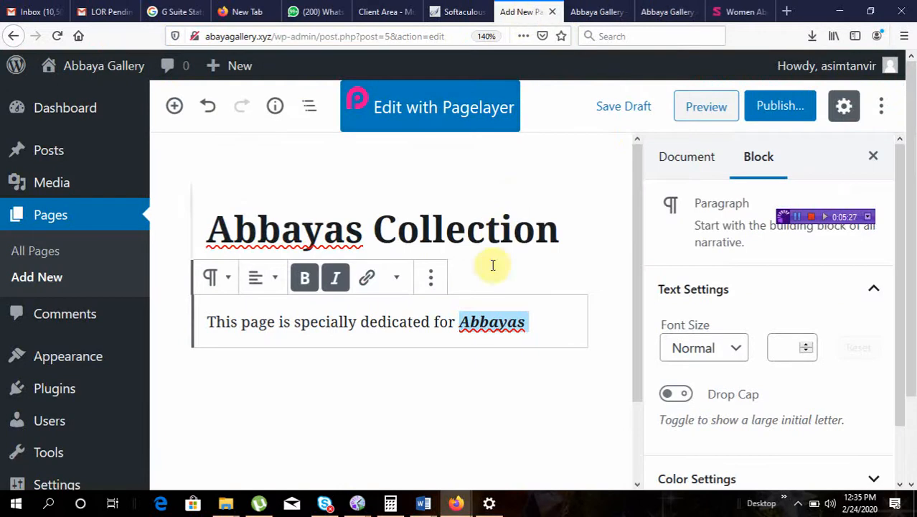
click(368, 279)
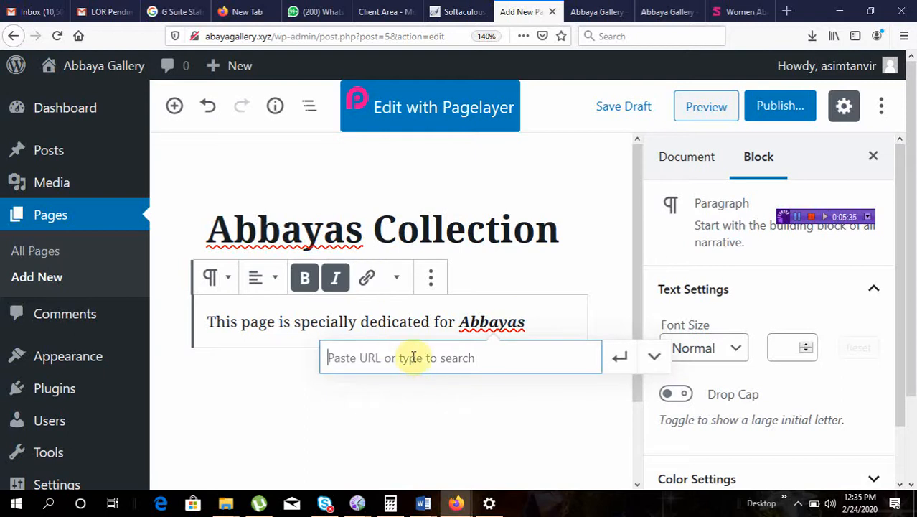
key(ctrl+v)
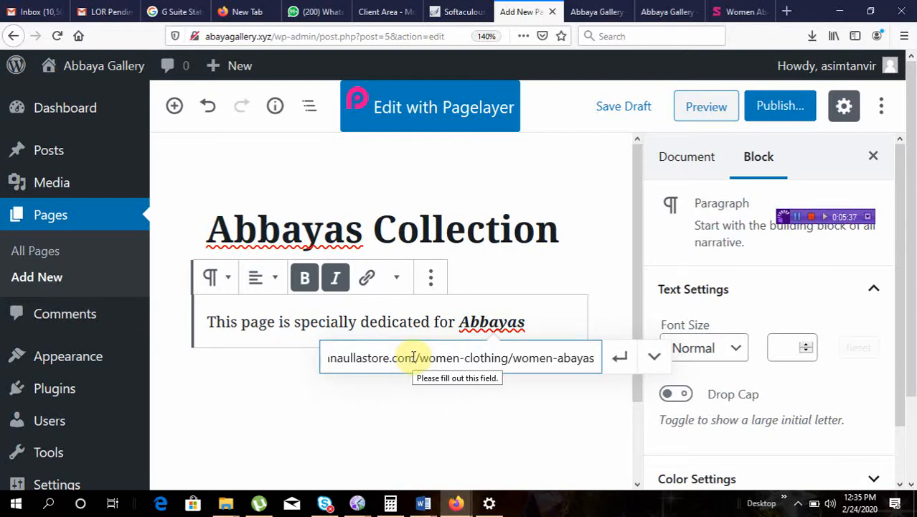
click(621, 361)
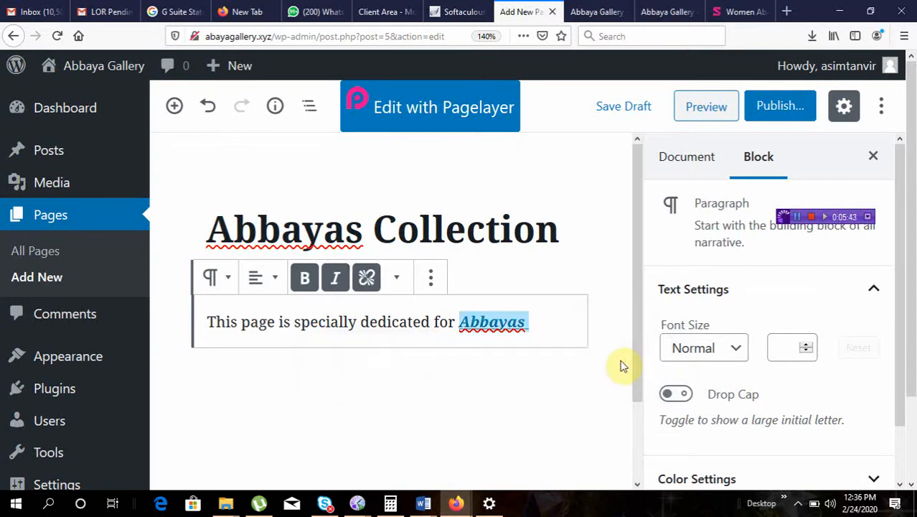
click(542, 321)
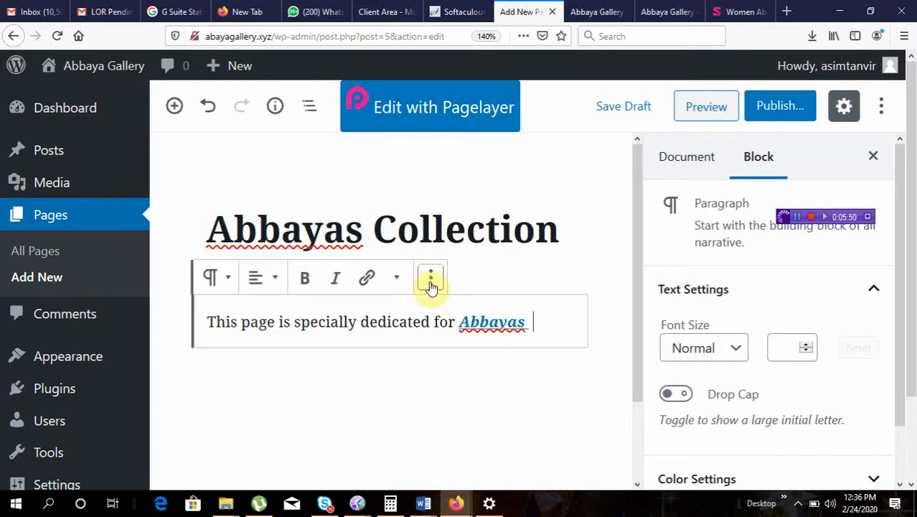
click(431, 280)
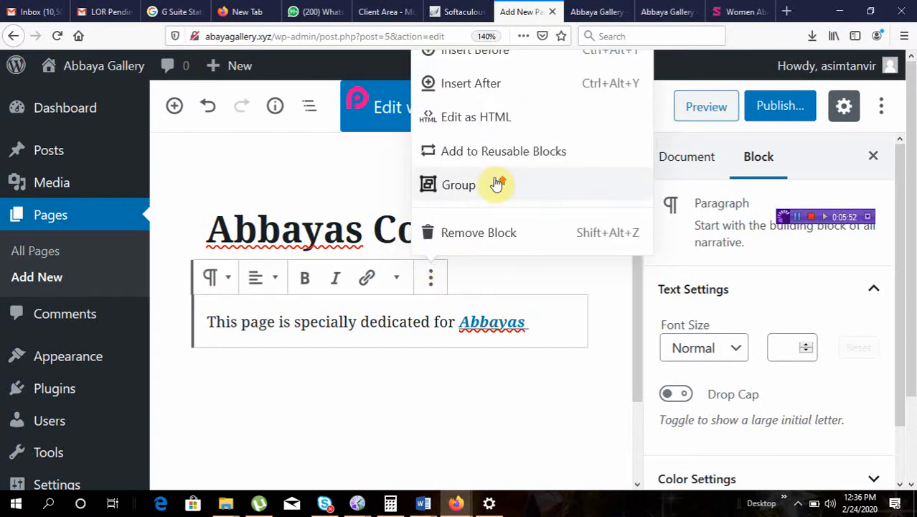
key(ctrl+minus)
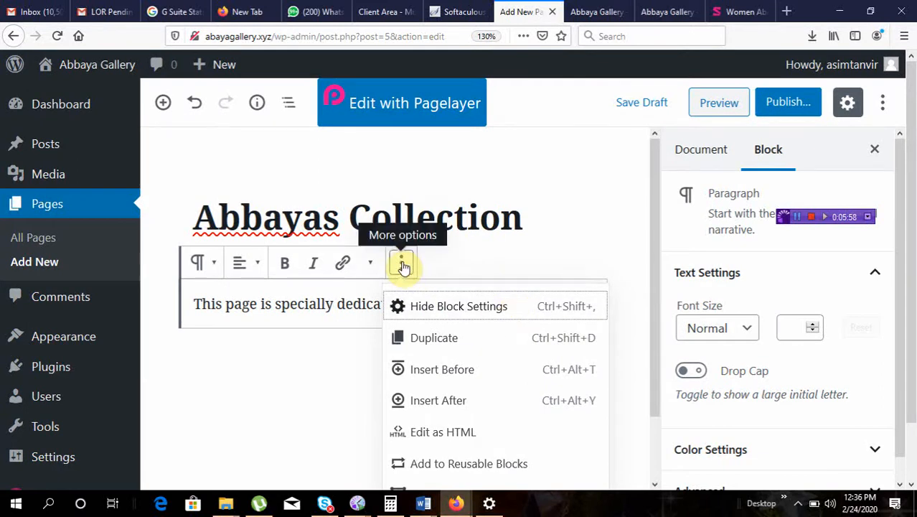
scroll(403, 265, down, 2)
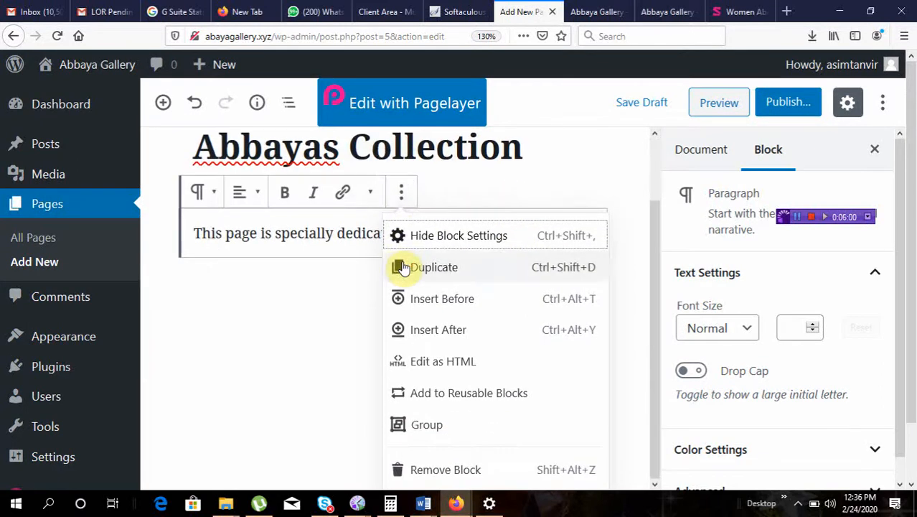
scroll(453, 266, down, 2)
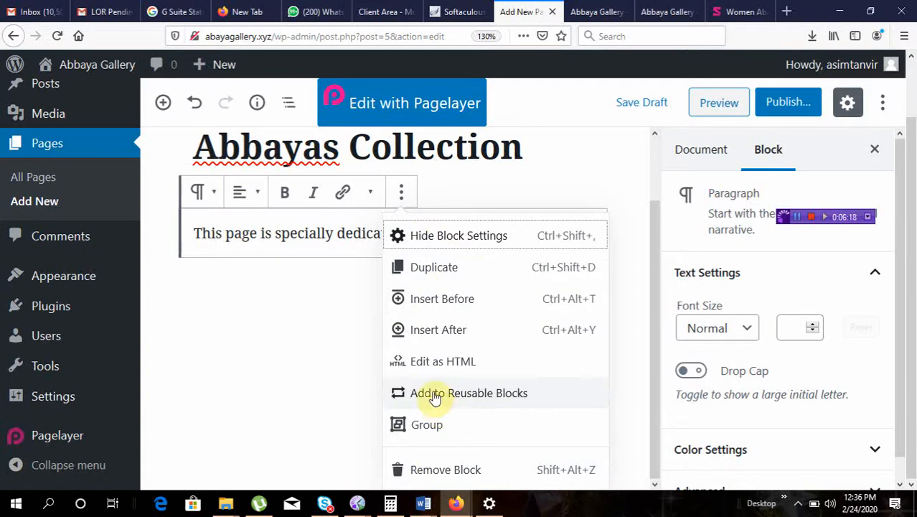
Start adding an inline image to the paragraph and check the maximum file size in the media upload dialog
click(370, 197)
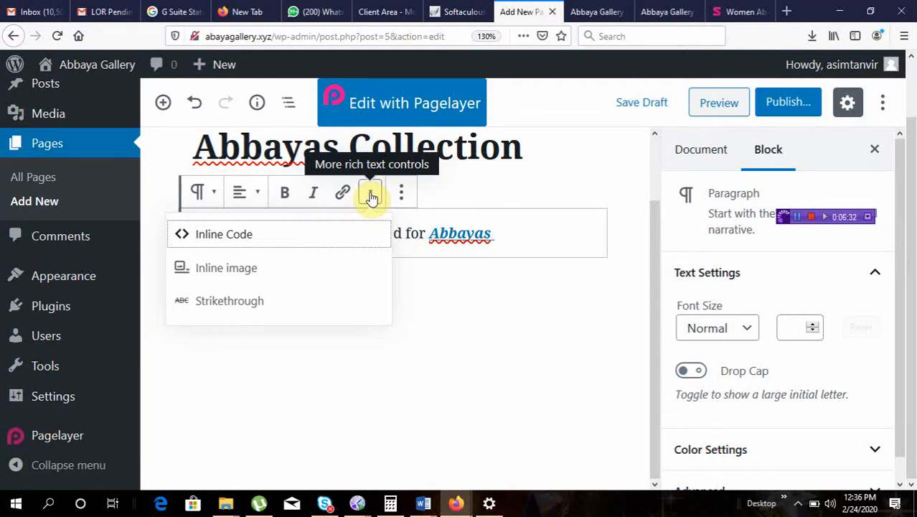
click(257, 267)
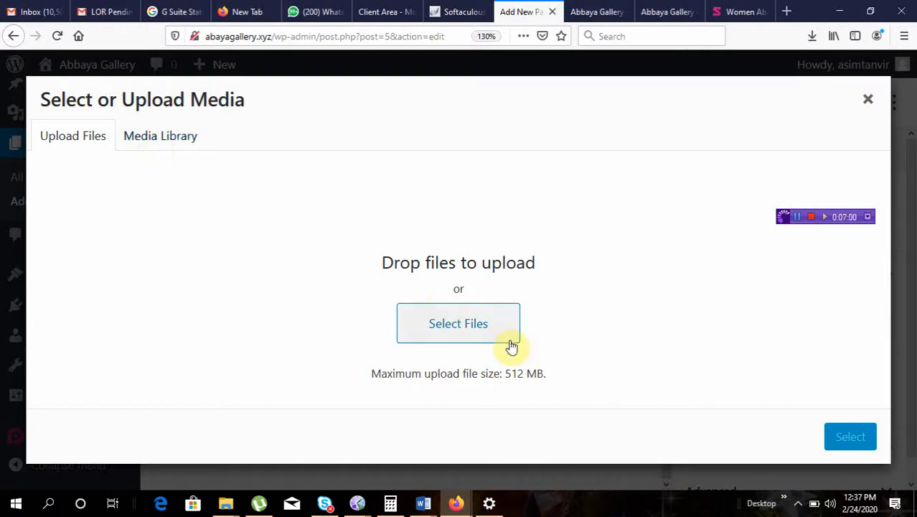
click(524, 381)
scroll(525, 381, up, 5)
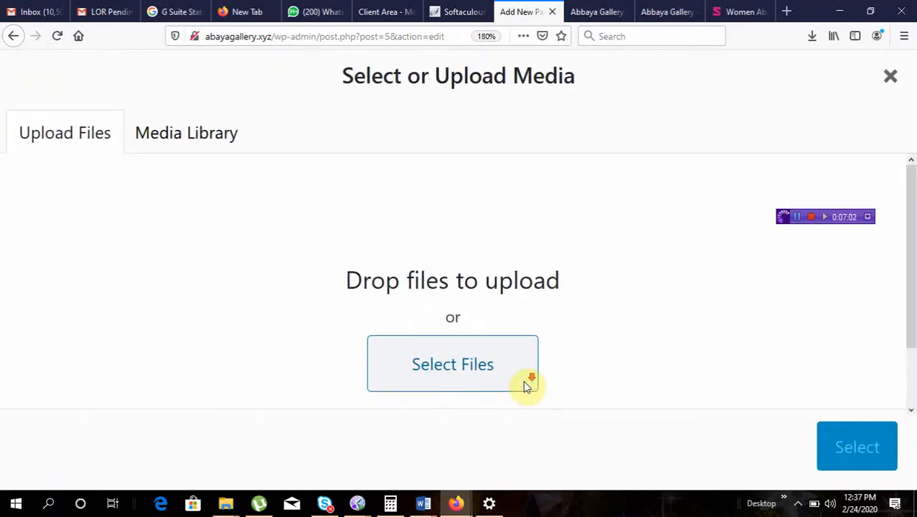
scroll(525, 381, down, 2)
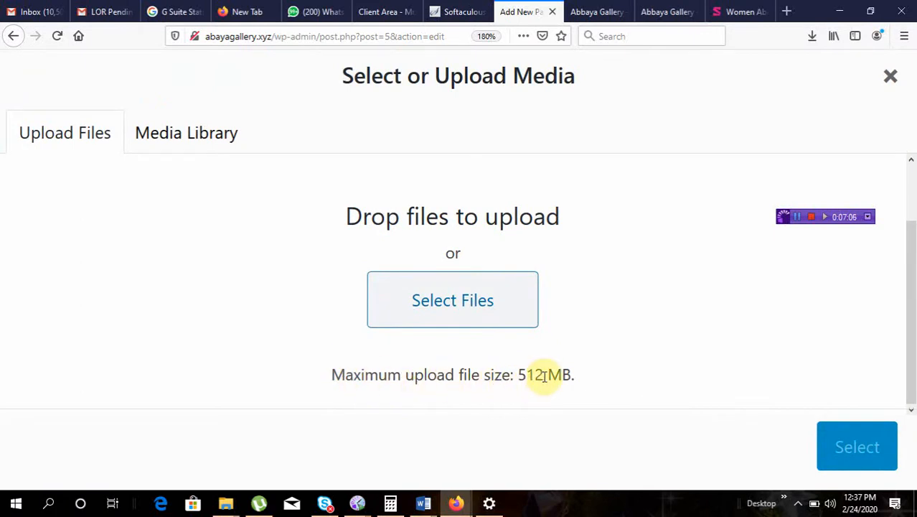
scroll(606, 313, down, 2)
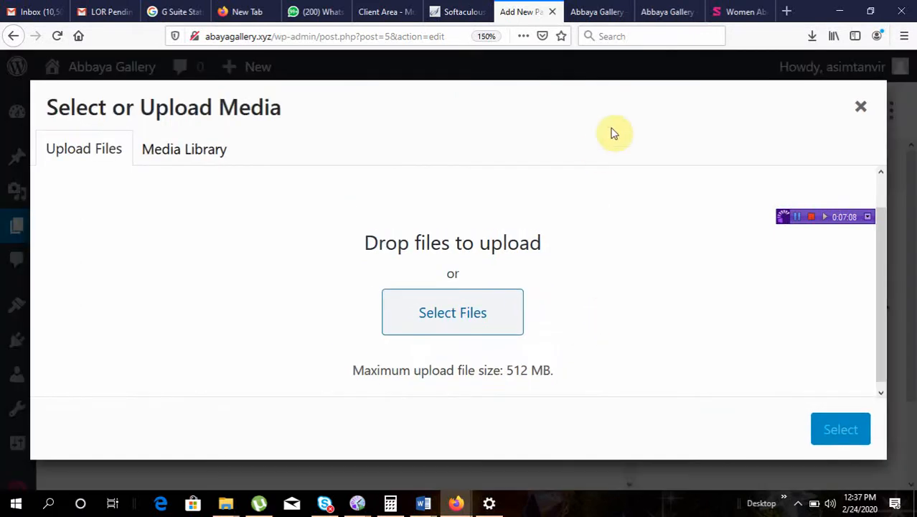
click(736, 15)
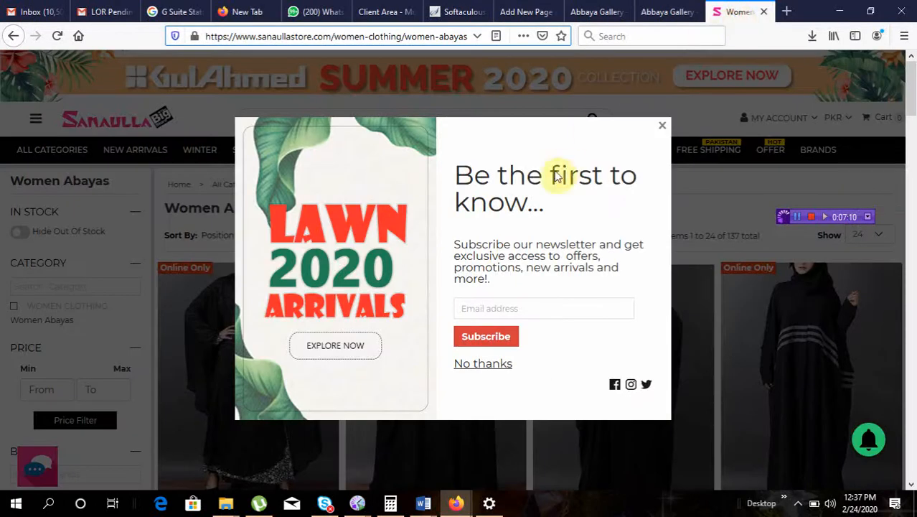
click(664, 129)
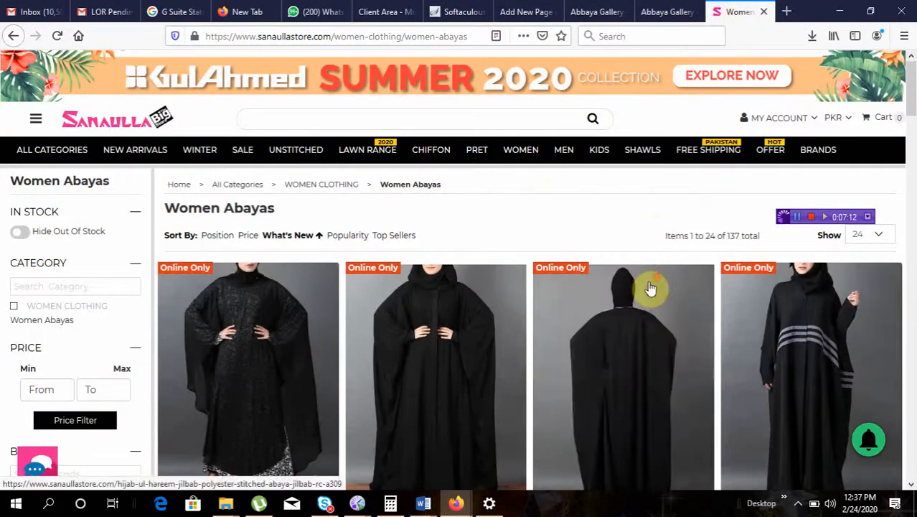
scroll(650, 287, down, 3)
scroll(608, 172, up, 1)
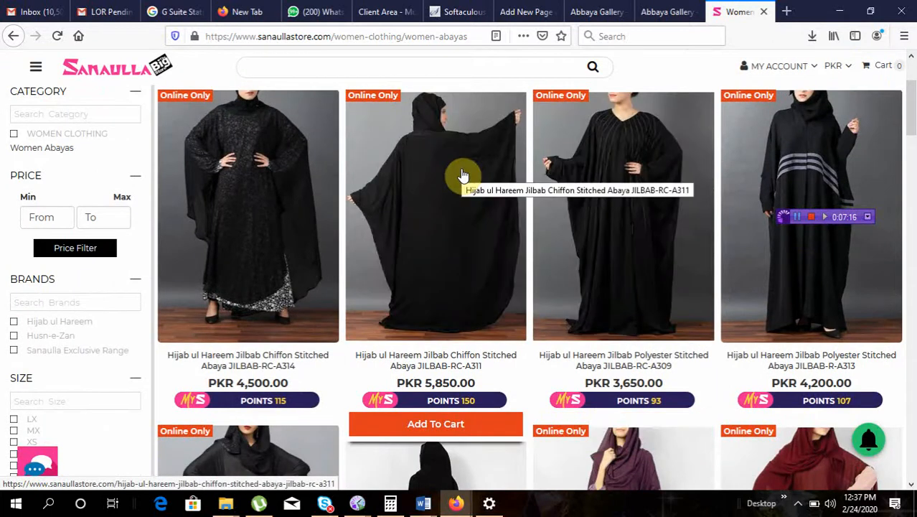
right_click(448, 175)
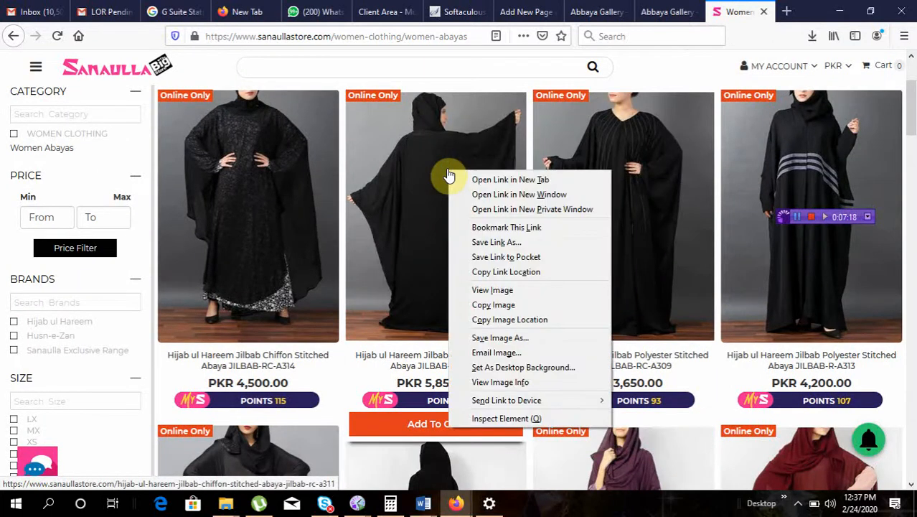
click(496, 338)
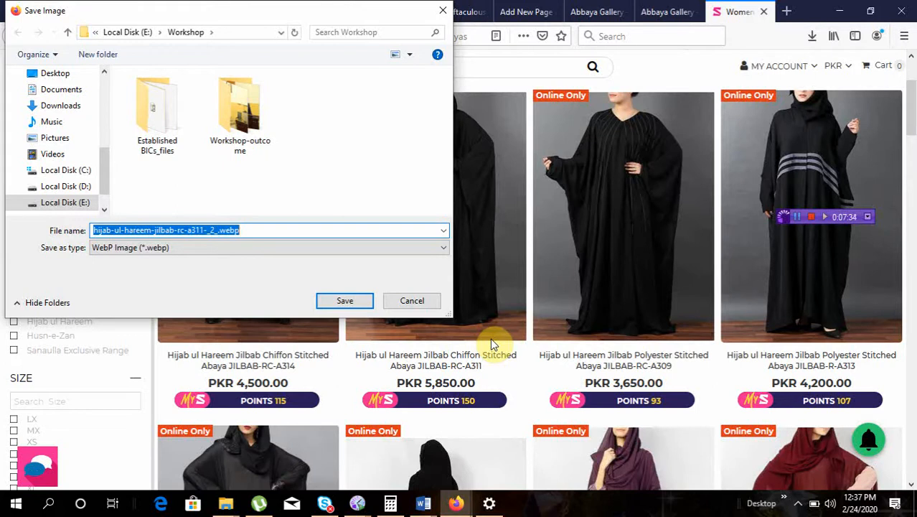
click(192, 252)
click(195, 251)
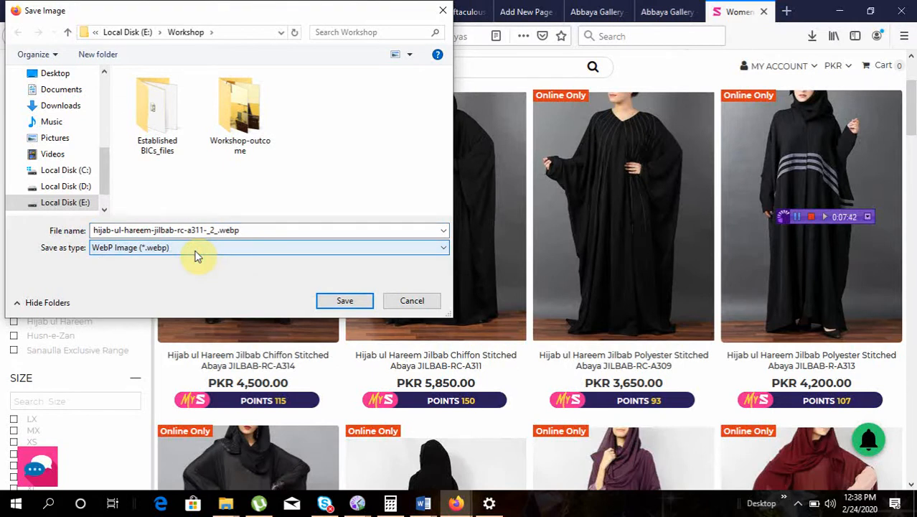
click(445, 13)
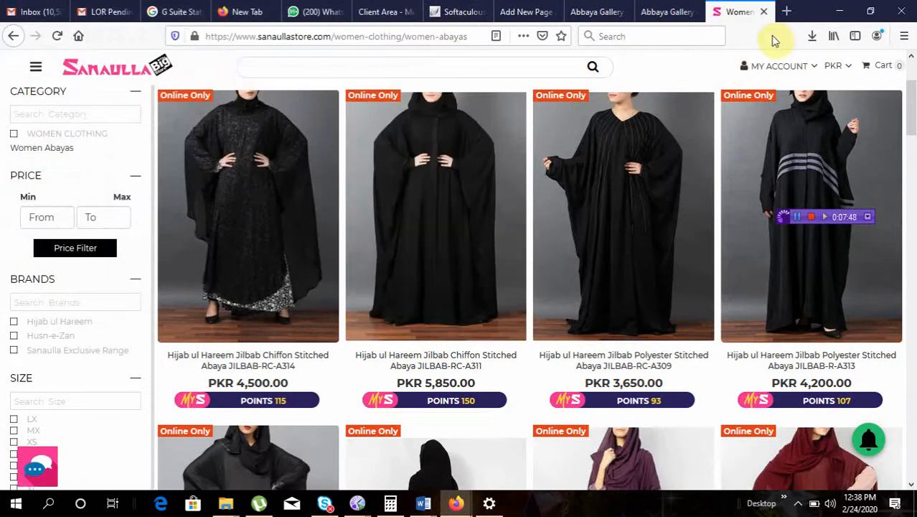
Search the web for "abaya images" in a new browser tab and show the image results
click(789, 11)
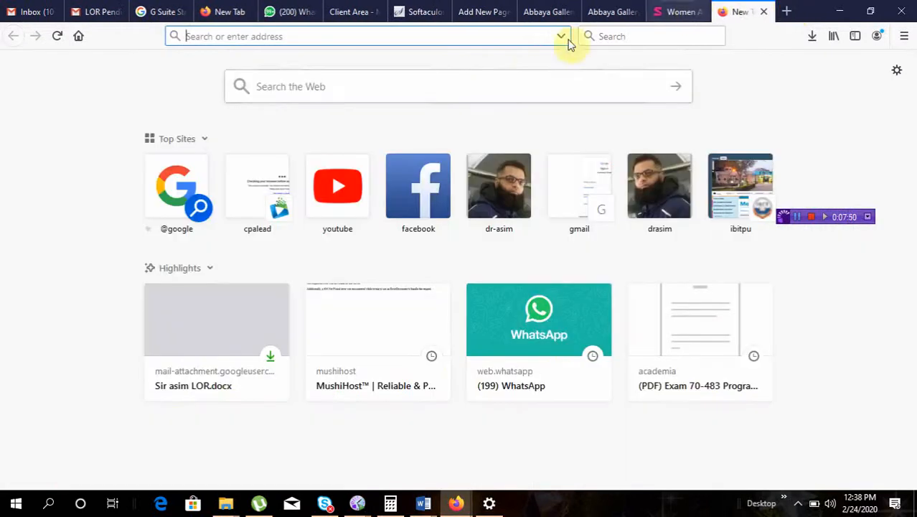
click(461, 86)
text(aba)
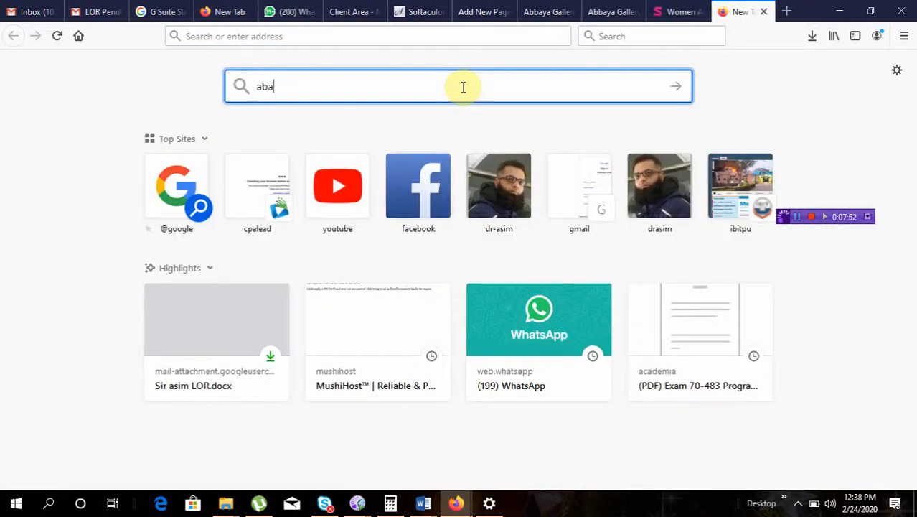
key(BackSpace)
text(bya)
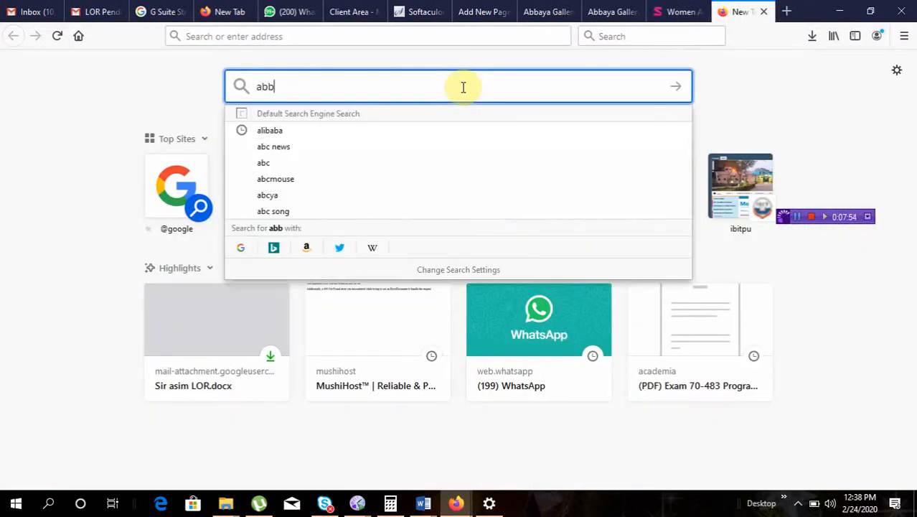
key(BackSpace)
key(BackSpace)
key(BackSpace)
key(BackSpace)
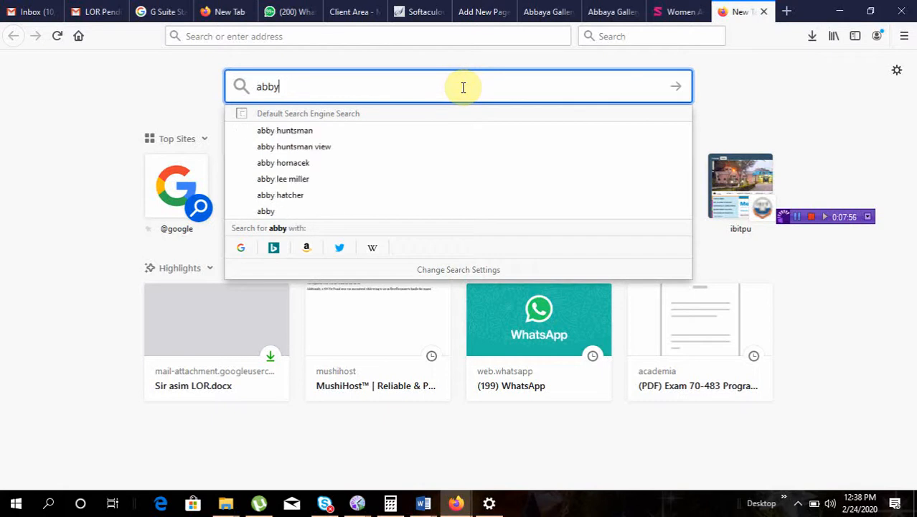
text(aya)
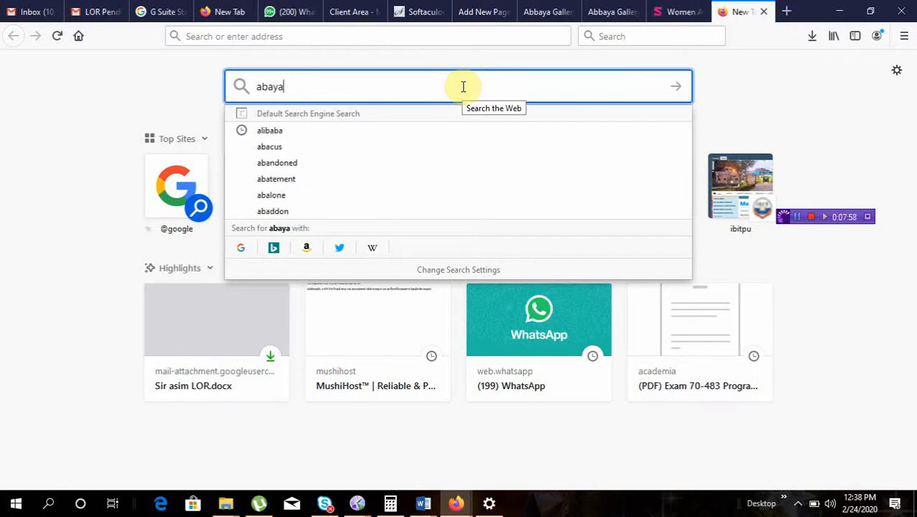
text( images)
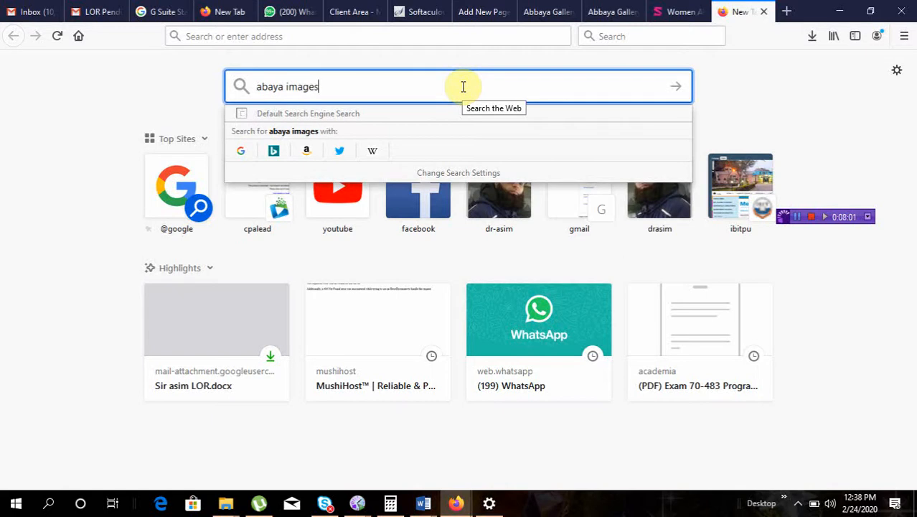
key(Return)
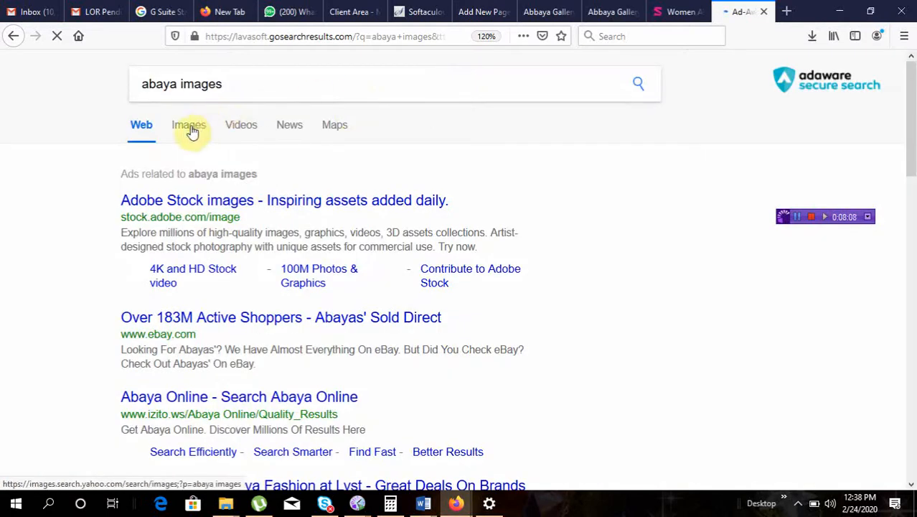
click(191, 127)
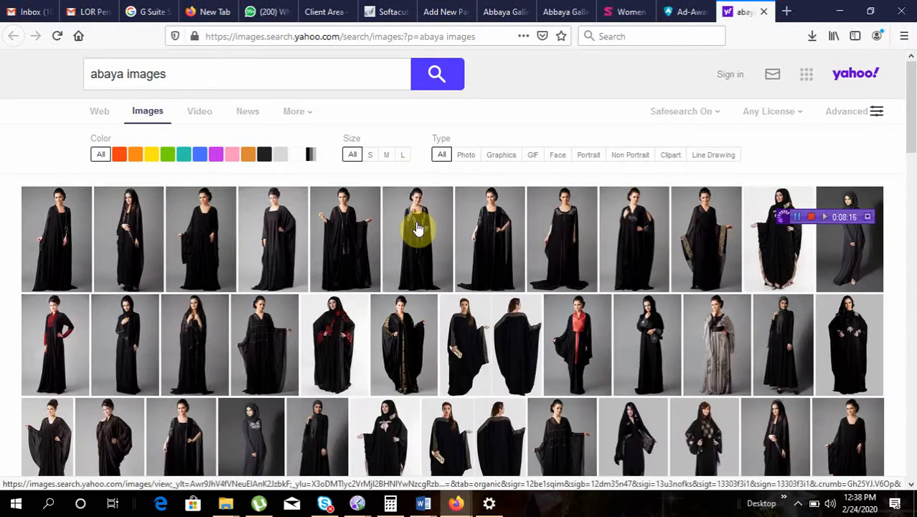
Enlarge the seventh abaya picture in the first row of image results and start saving it to disk
click(501, 219)
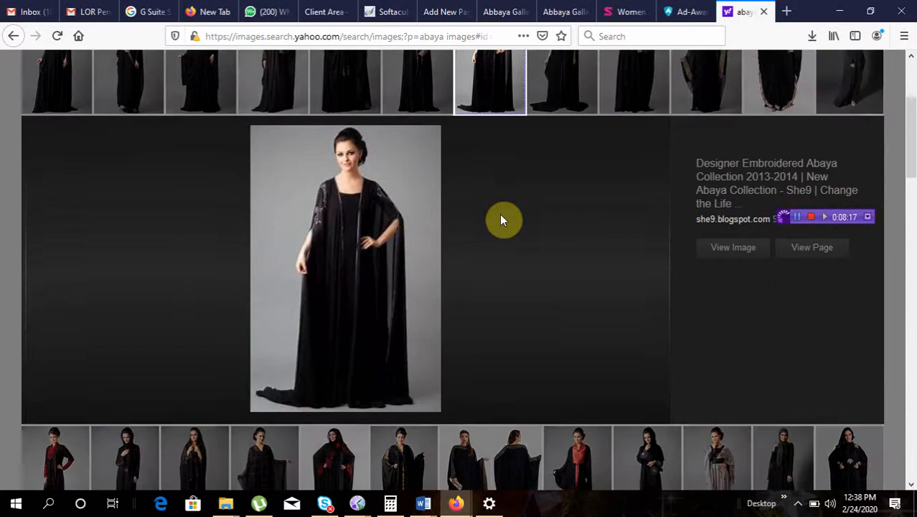
right_click(380, 193)
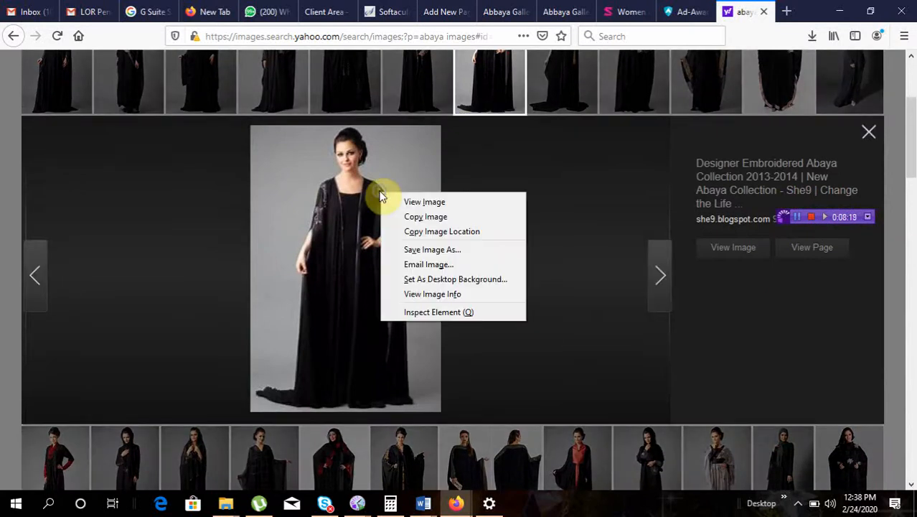
click(400, 250)
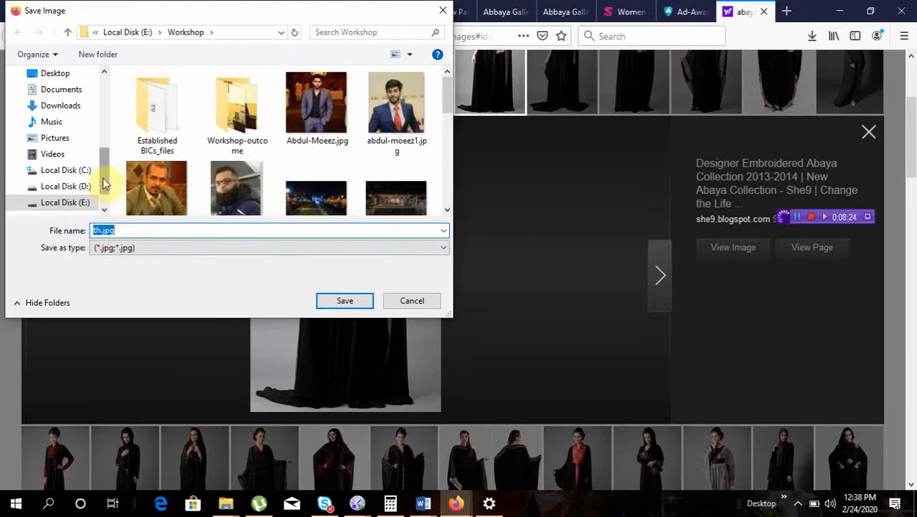
click(74, 202)
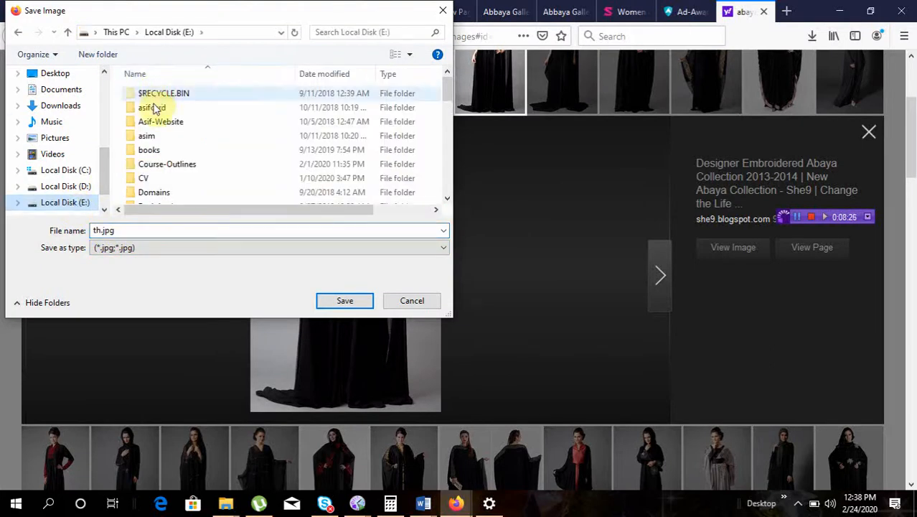
click(153, 110)
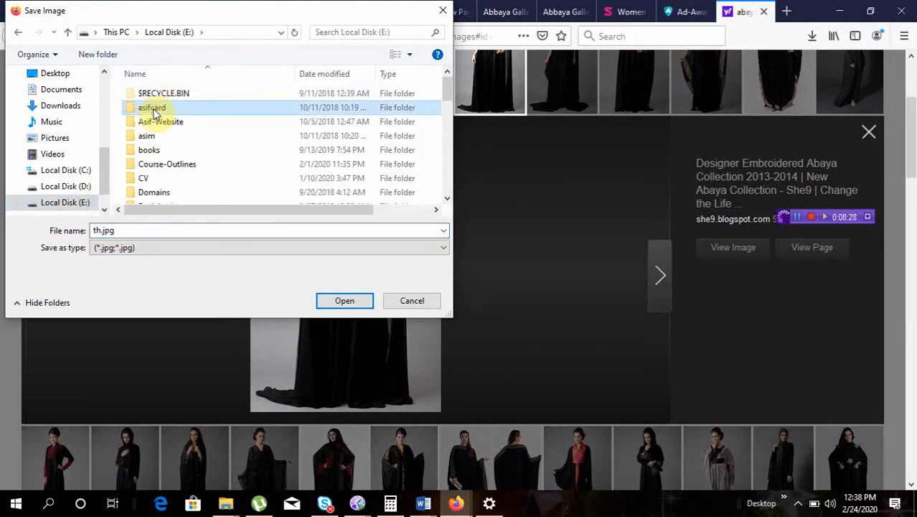
key(i)
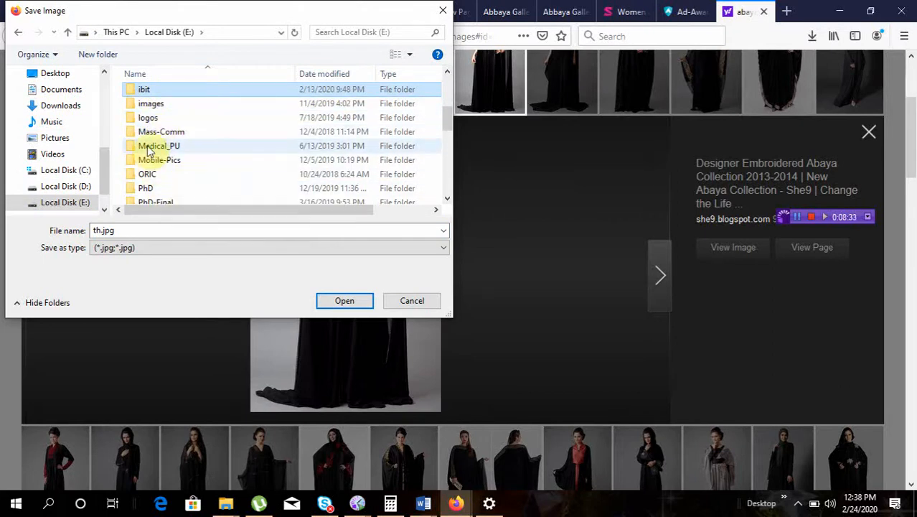
key(Down)
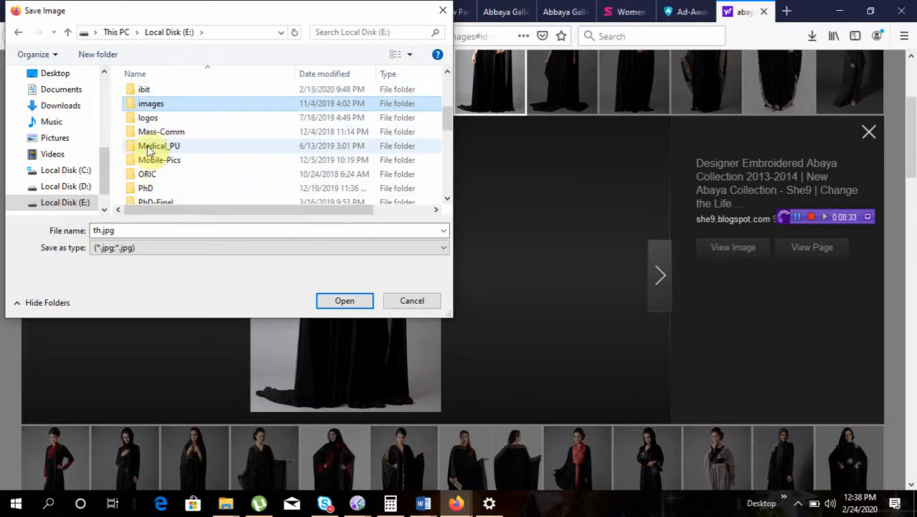
Choose the F17-MKtg folder inside Internet_Programming on Local Disk (D:) as the image's save location and start editing its file name
click(78, 188)
click(151, 123)
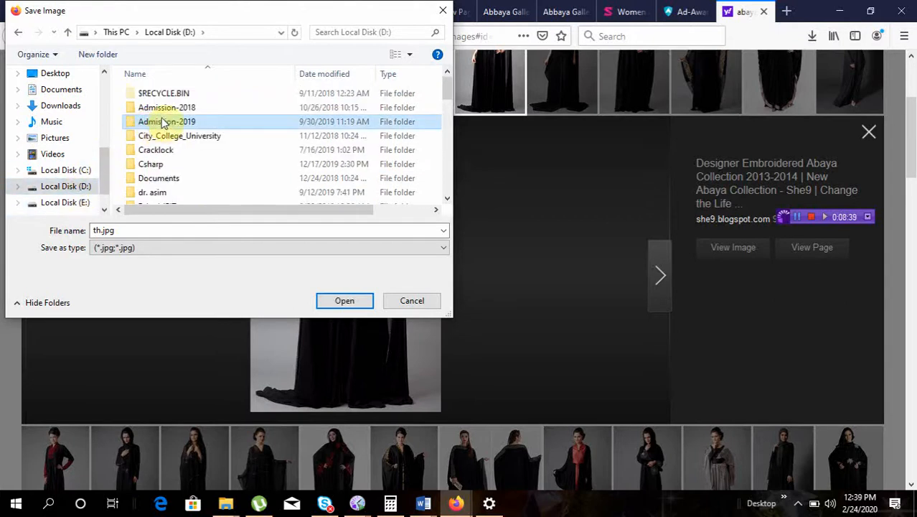
key(i)
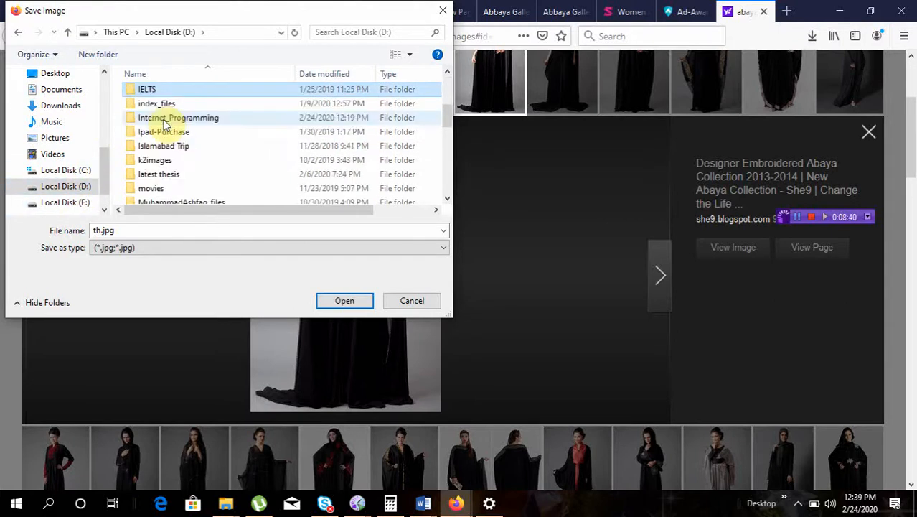
double_click(166, 119)
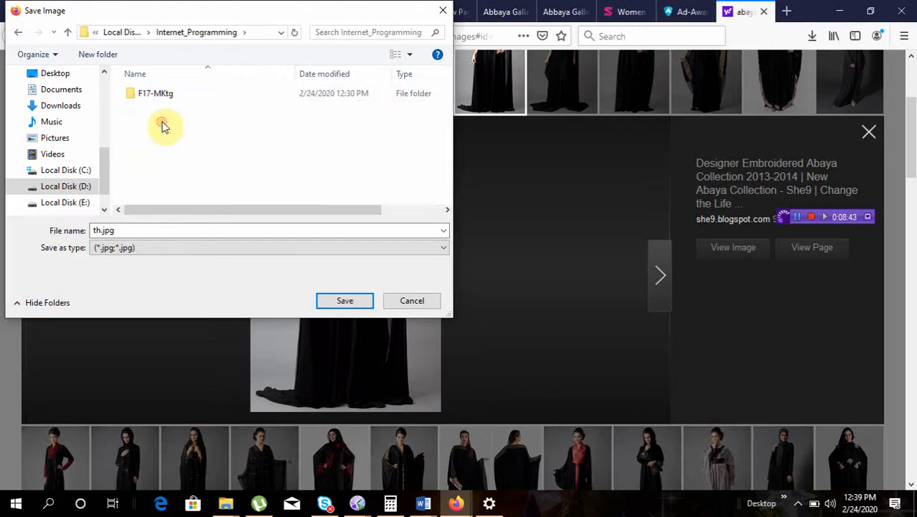
click(799, 217)
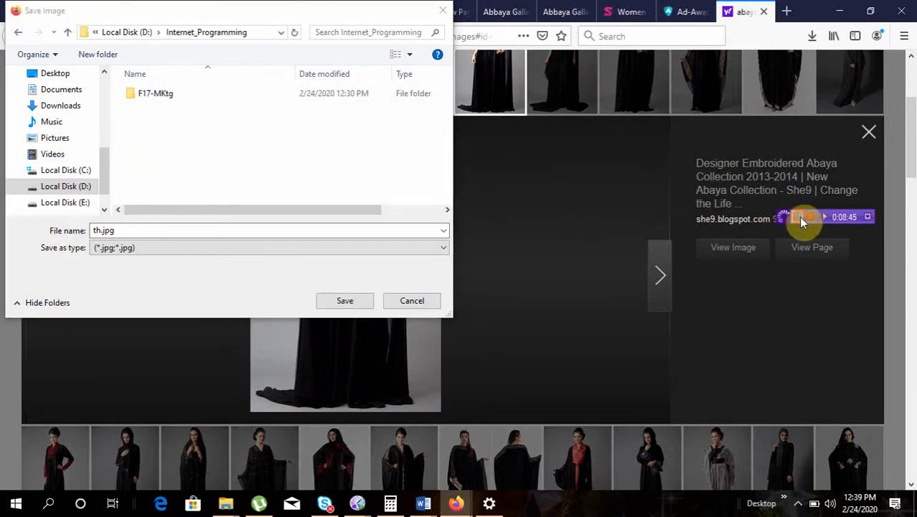
click(142, 95)
double_click(143, 94)
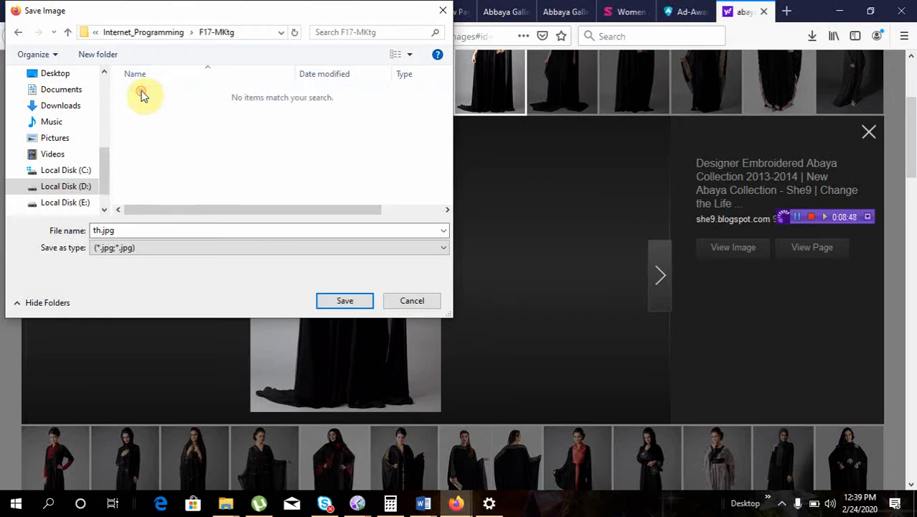
click(102, 230)
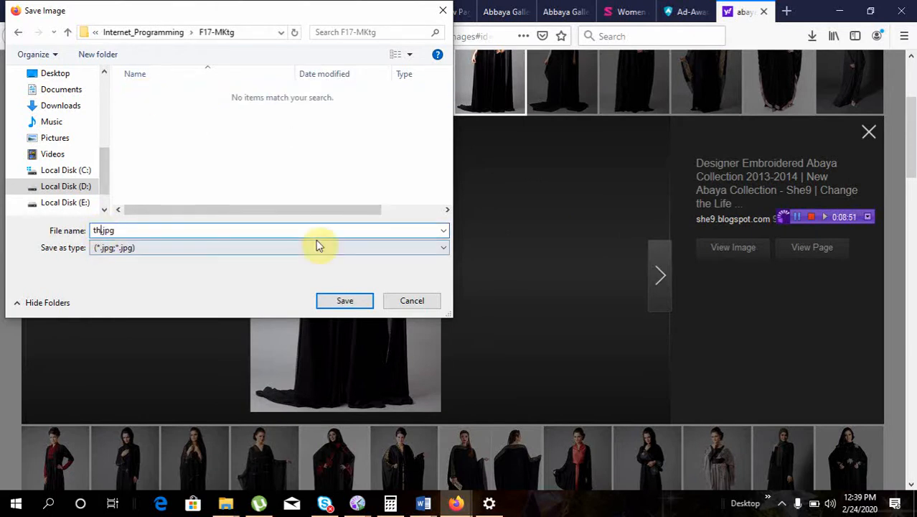